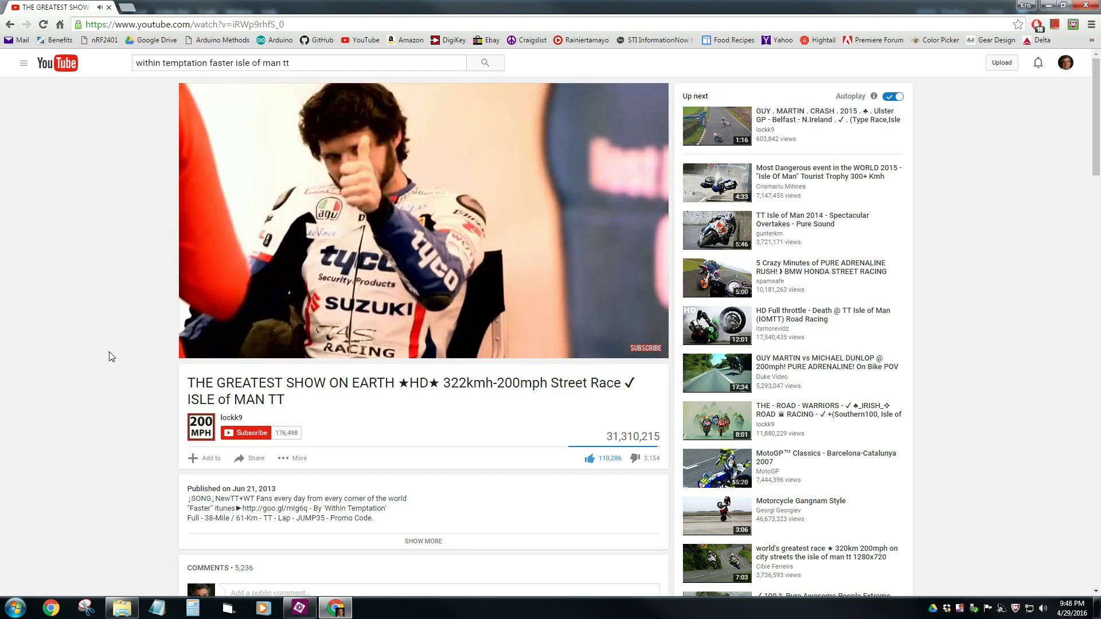
# Pause the Isle of Man TT video at 1:05 and switch to the Premiere Elements project.
pyautogui.click(201, 348)
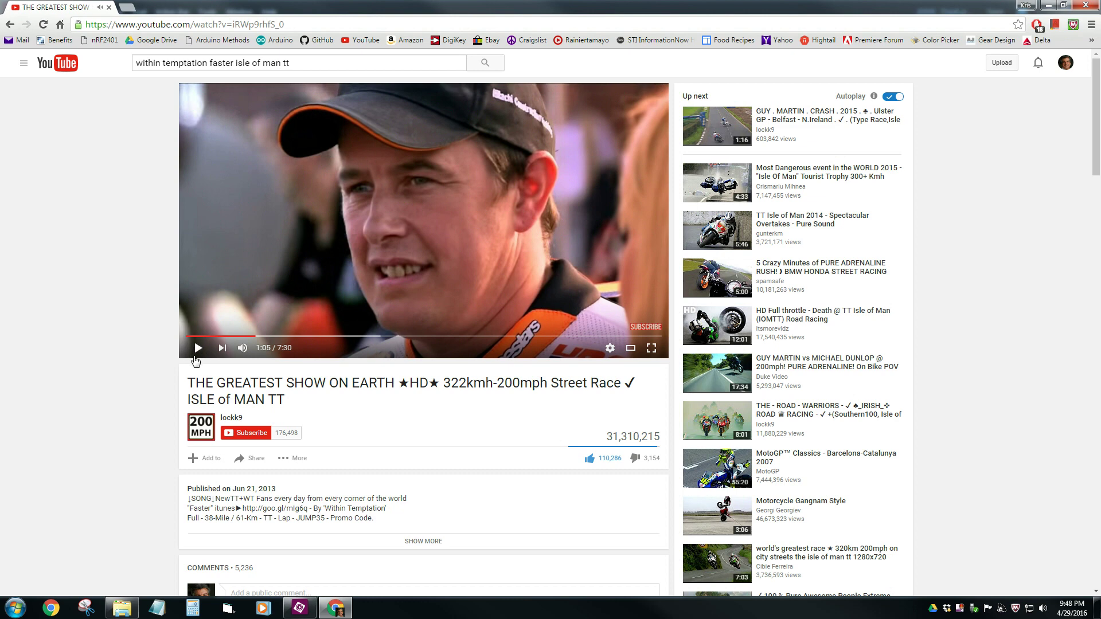
pyautogui.hotkey('alt', 'Tab')
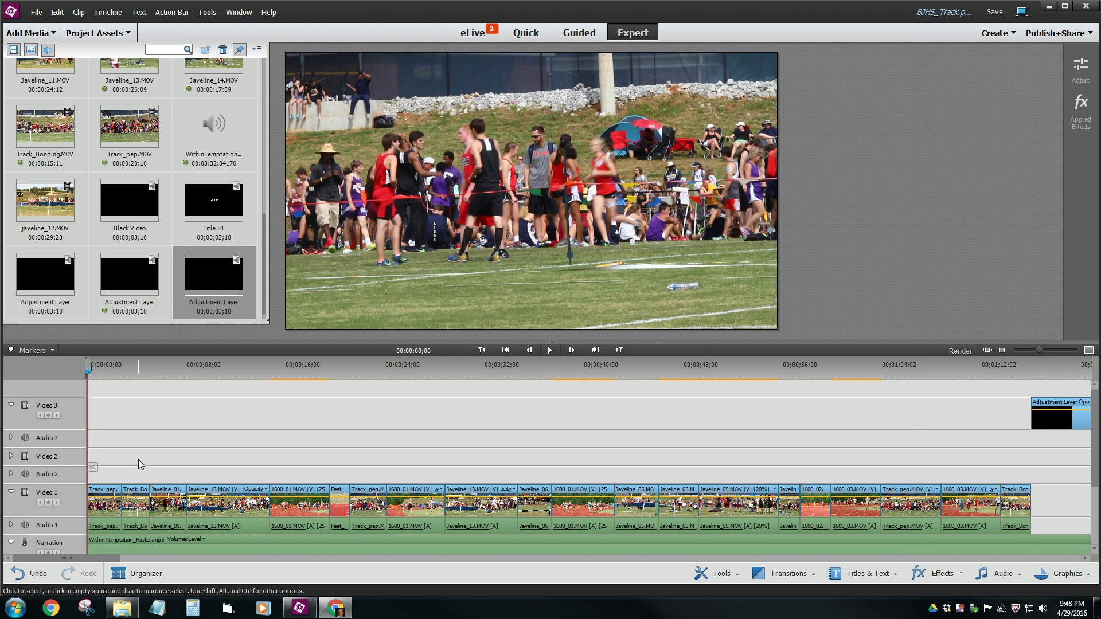
pyautogui.click(549, 351)
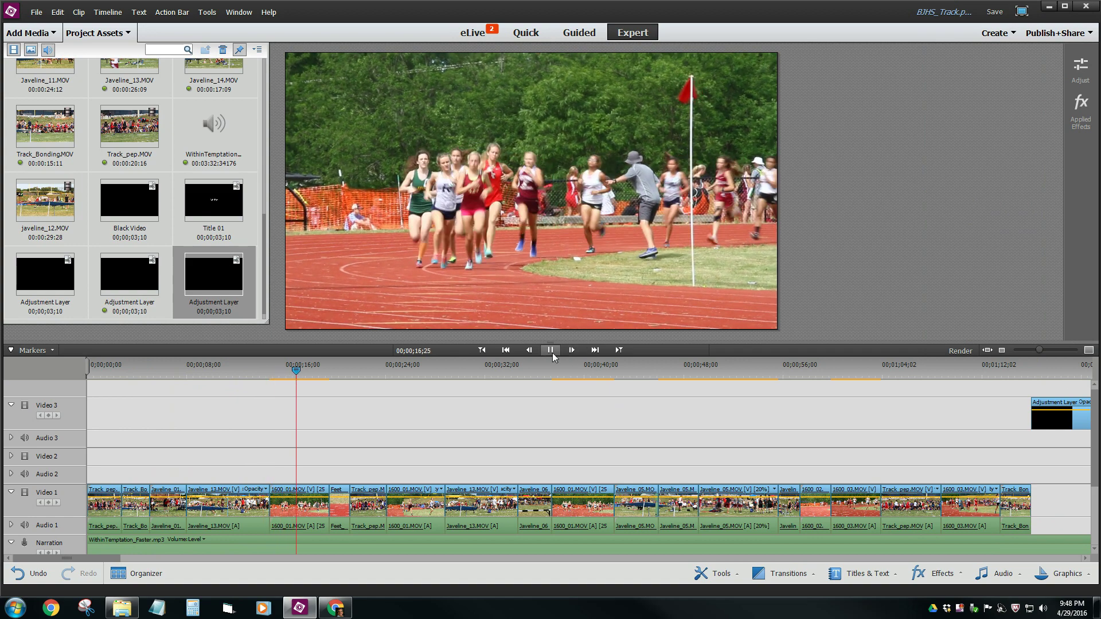
pyautogui.click(551, 350)
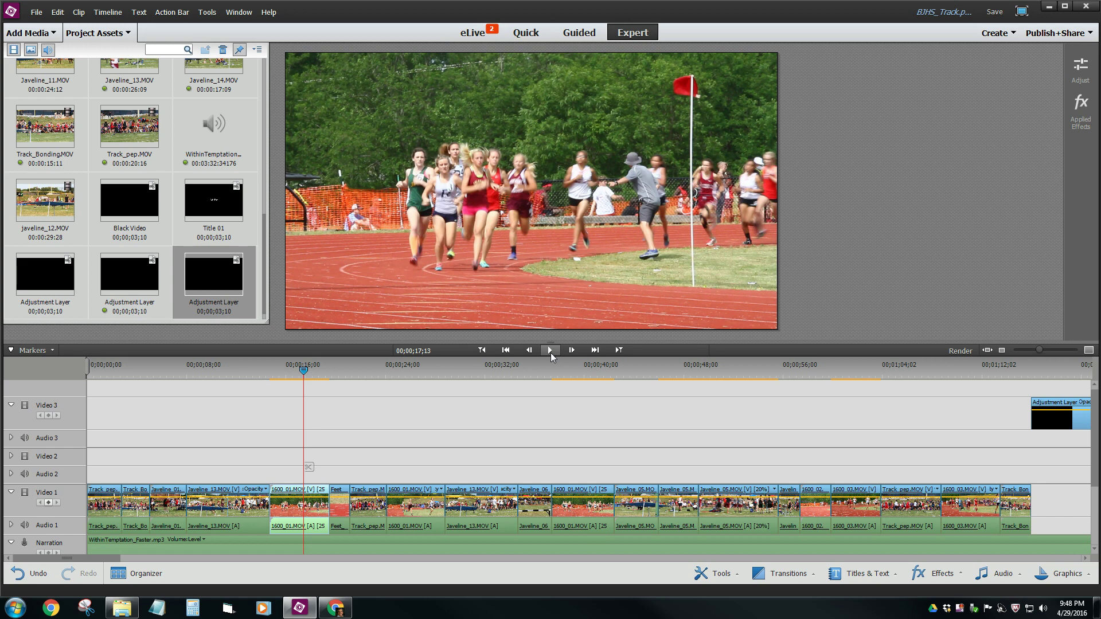
pyautogui.moveTo(304, 370); pyautogui.dragTo(74, 376)
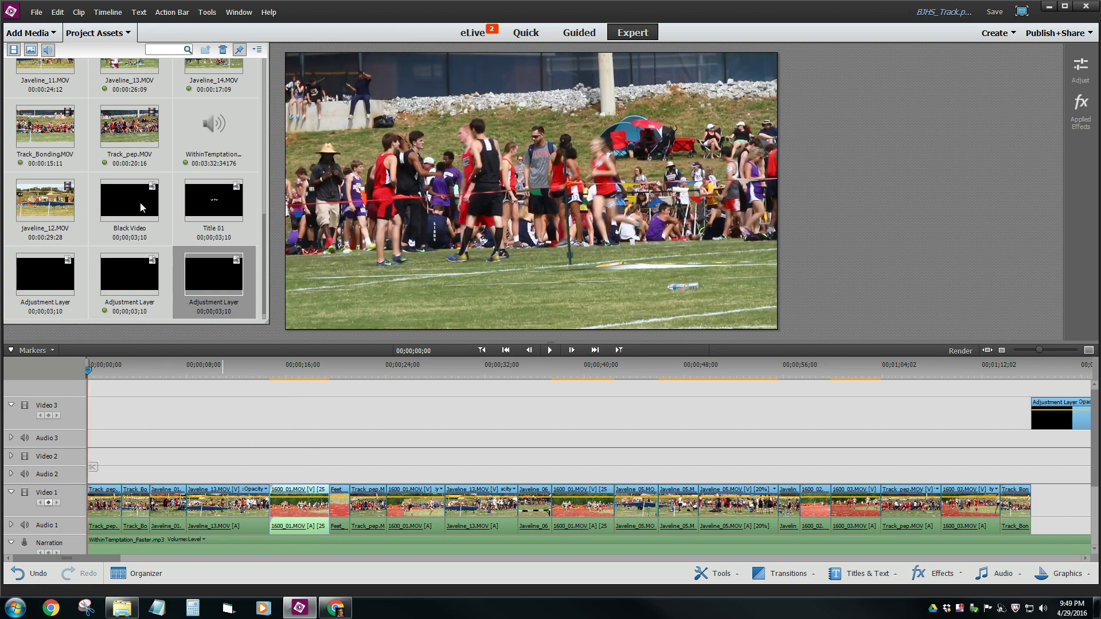
# Create a fourth Adjustment Layer in Project Assets through Panel options > New Item.
pyautogui.click(110, 34)
pyautogui.click(111, 36)
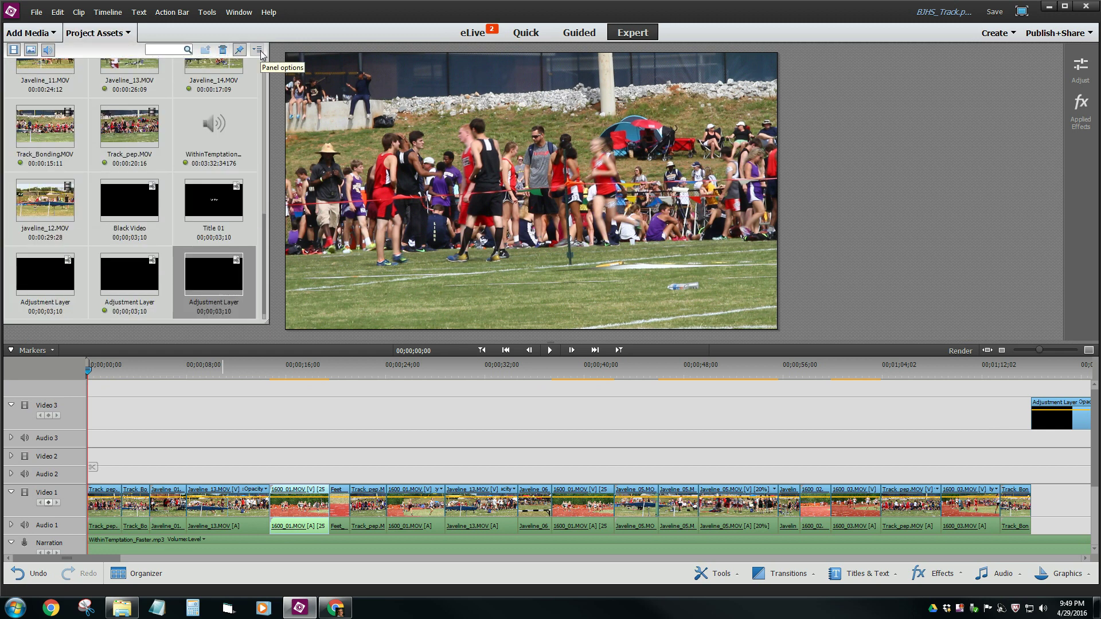
pyautogui.click(260, 52)
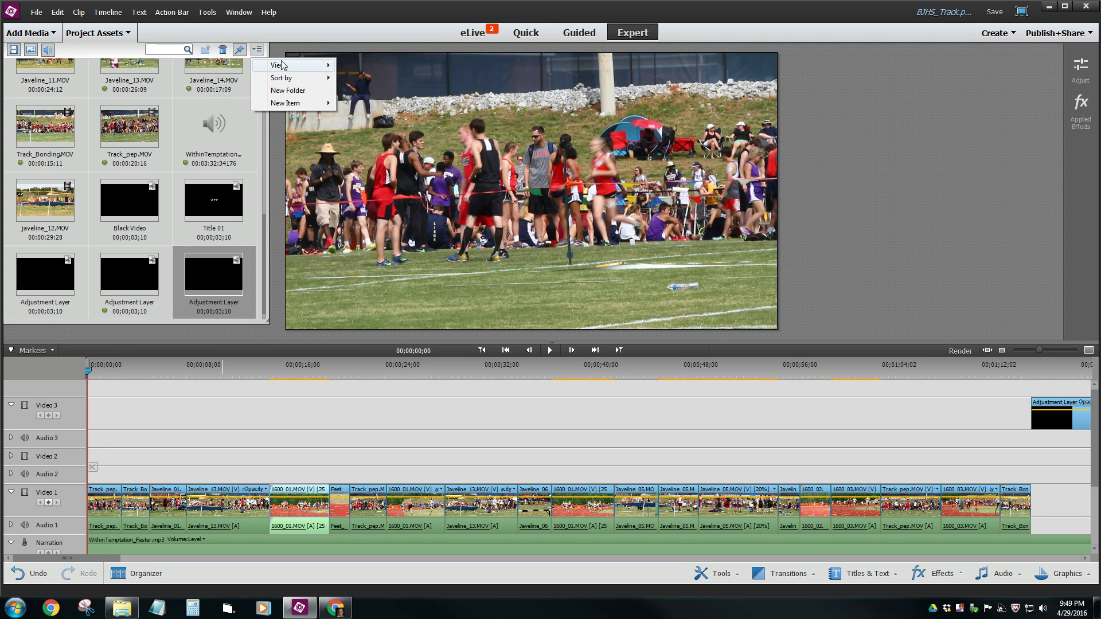
pyautogui.moveTo(292, 79)
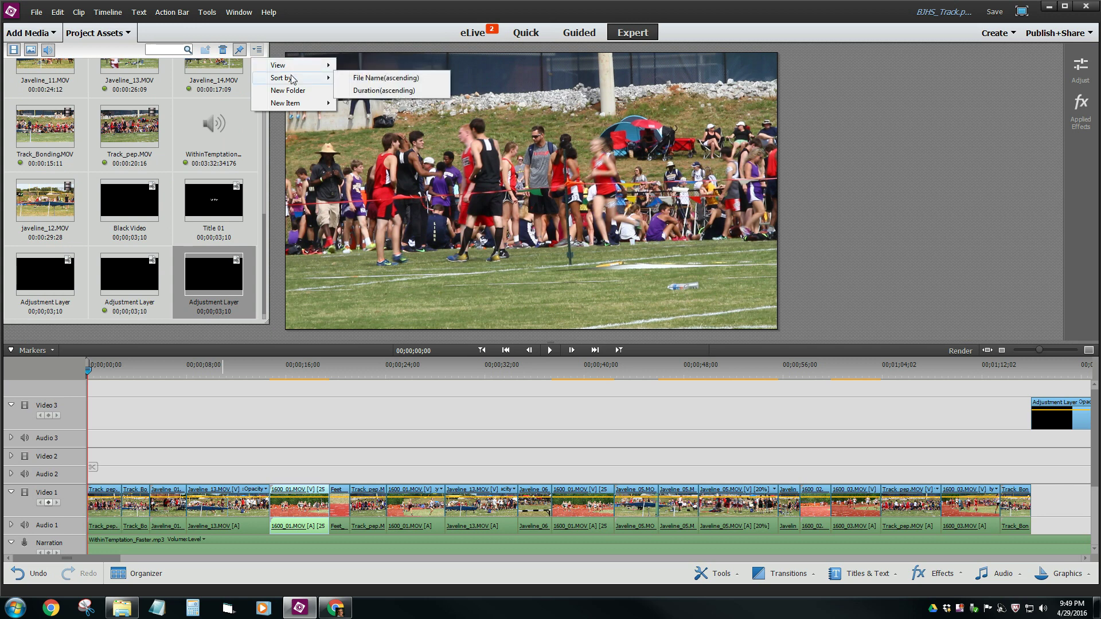
pyautogui.moveTo(302, 106)
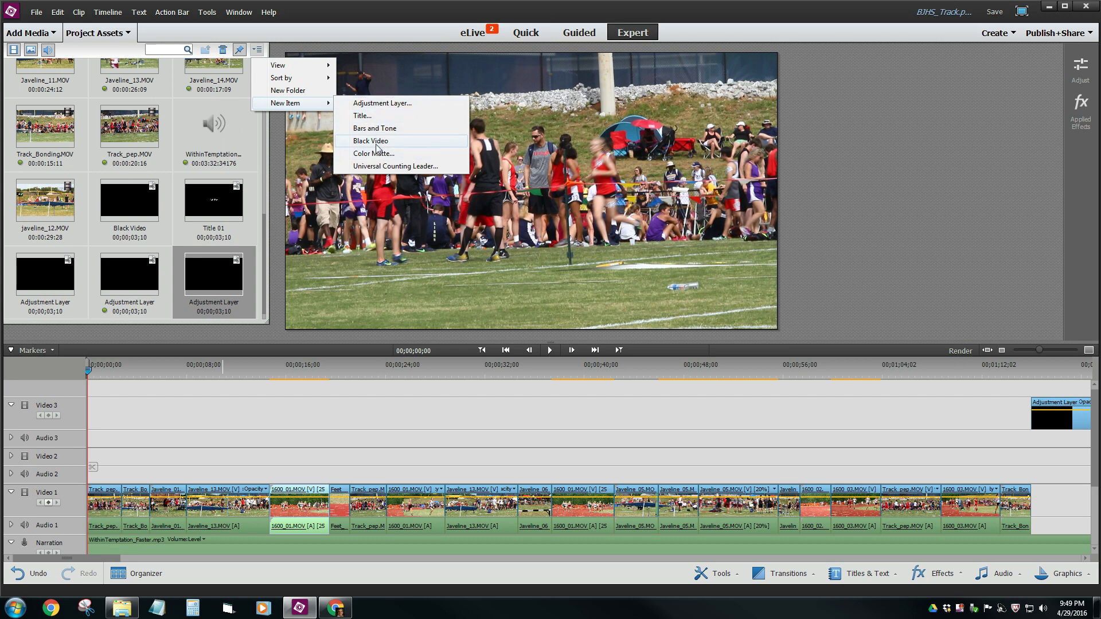
pyautogui.click(385, 105)
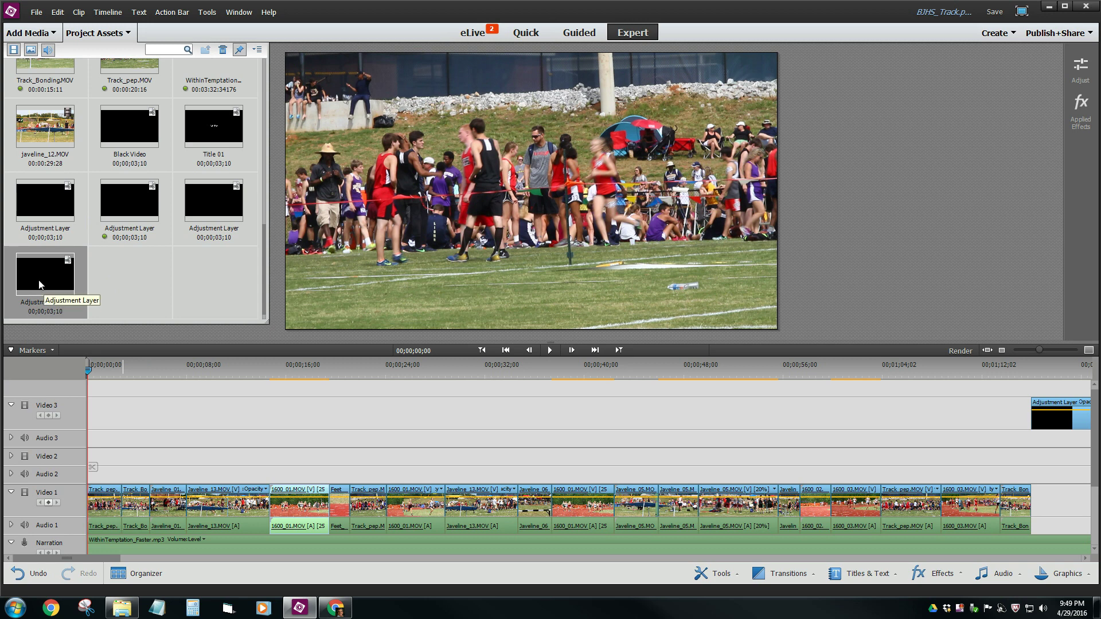
# Drop the adjustment layer at the start of Video 3 and stretch it across the track-meet clips.
pyautogui.moveTo(44, 283); pyautogui.dragTo(95, 427)
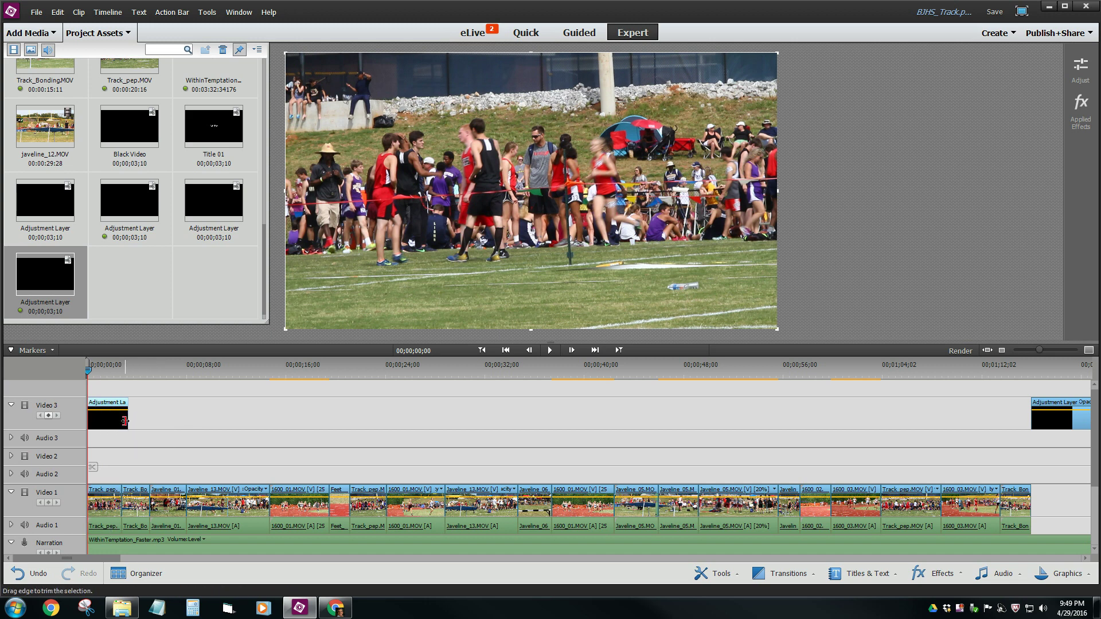
pyautogui.click(249, 434)
pyautogui.moveTo(250, 434); pyautogui.dragTo(1020, 418)
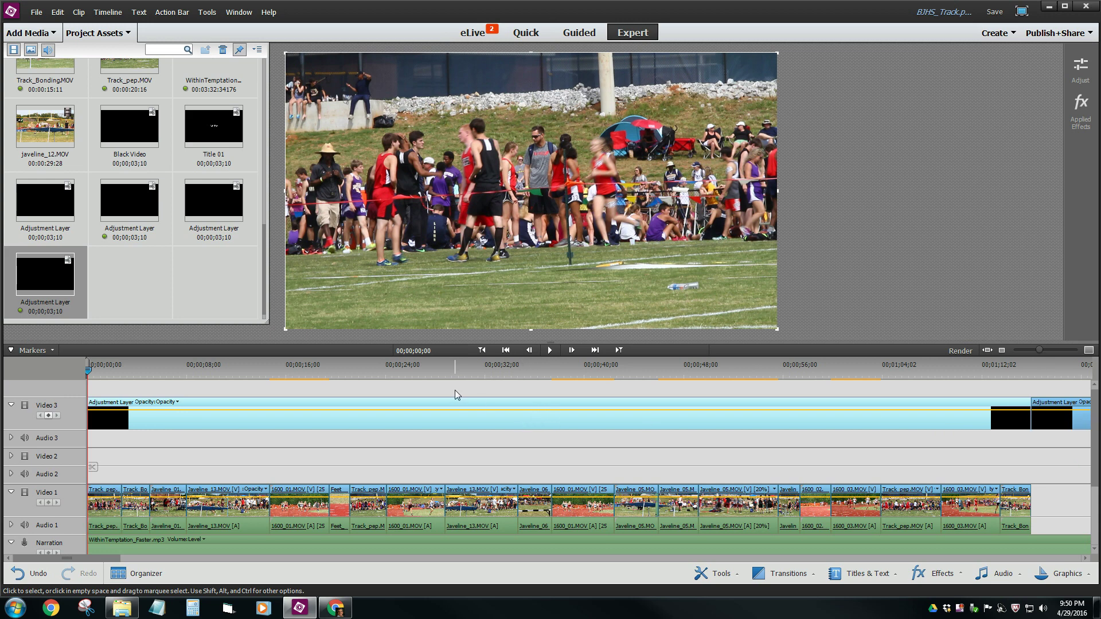
pyautogui.moveTo(101, 374); pyautogui.dragTo(163, 379)
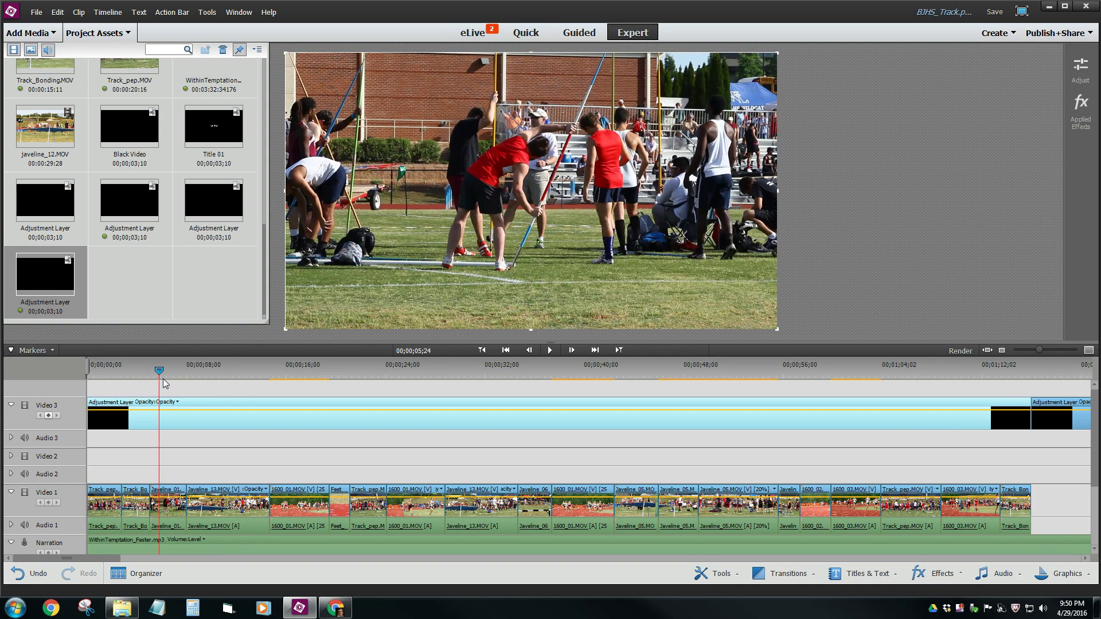
# Apply Image Control from the Frequently Used effects to the Video 3 adjustment layer.
pyautogui.click(99, 34)
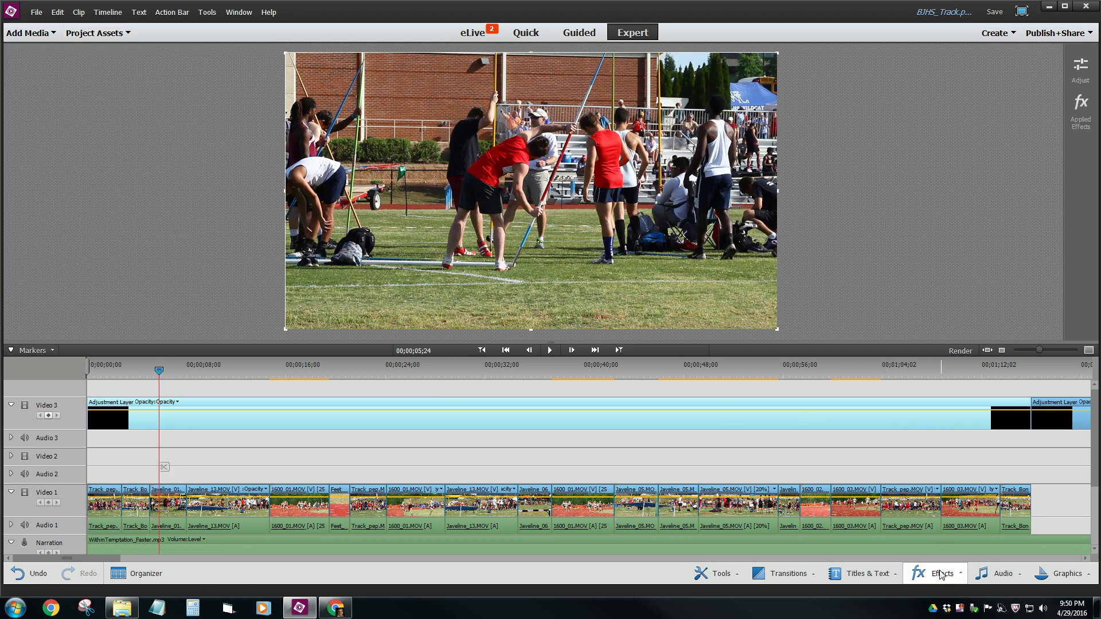
pyautogui.click(941, 576)
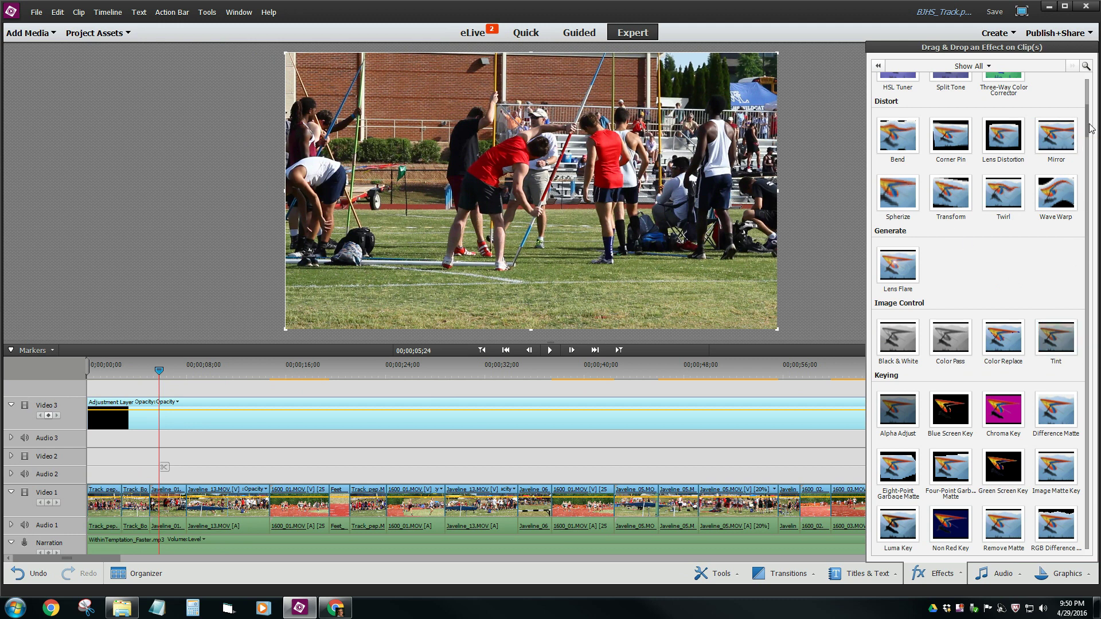
pyautogui.click(1053, 66)
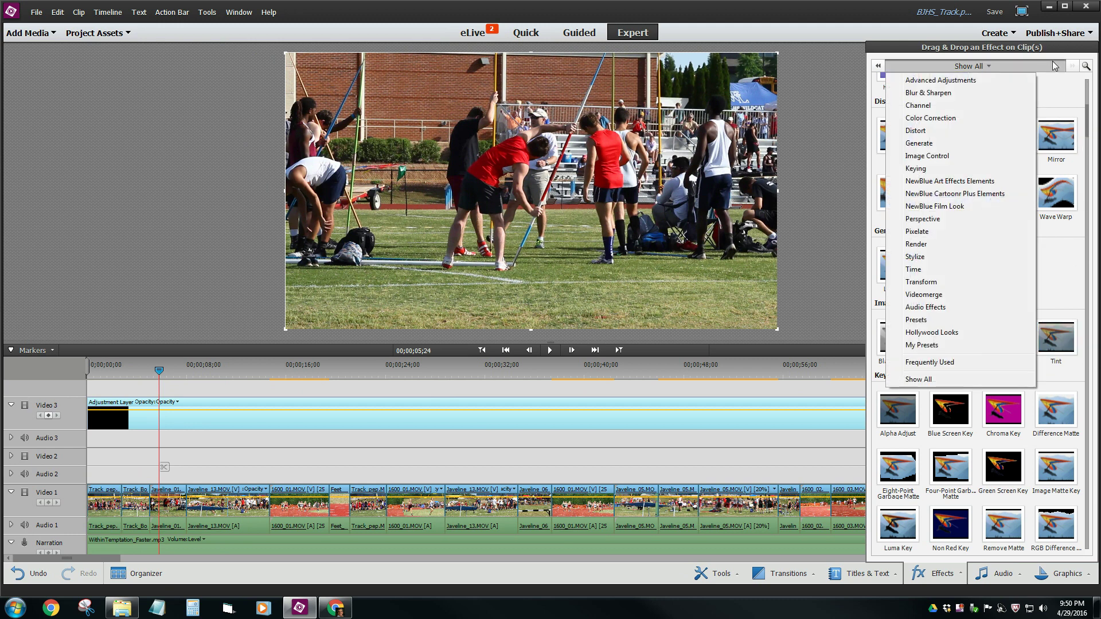
pyautogui.click(918, 362)
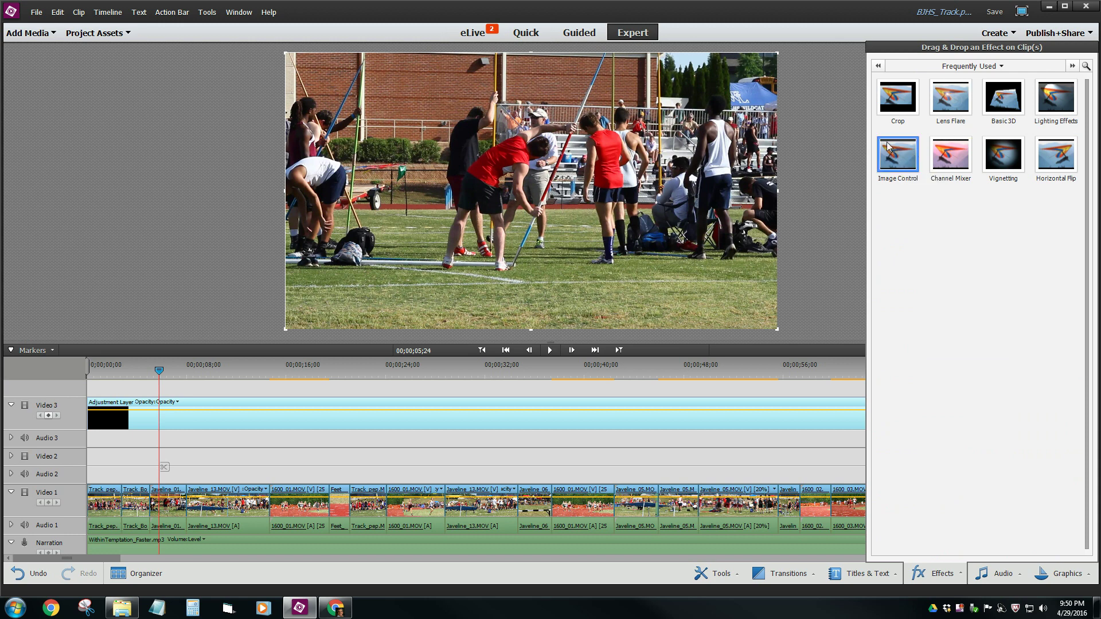
pyautogui.moveTo(892, 155); pyautogui.dragTo(319, 419)
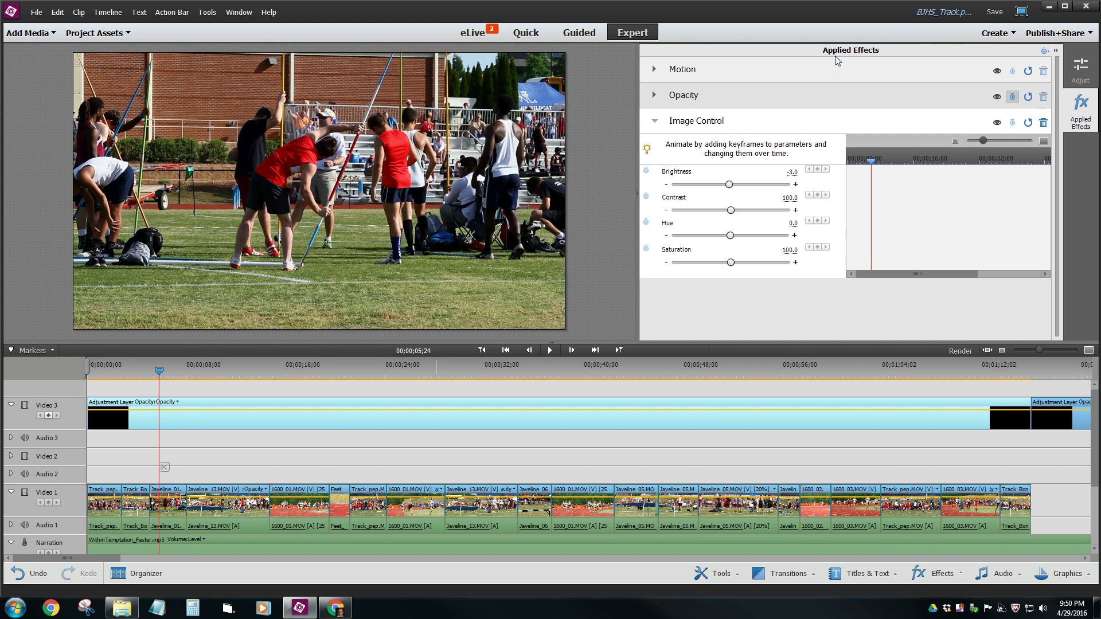
pyautogui.click(1045, 51)
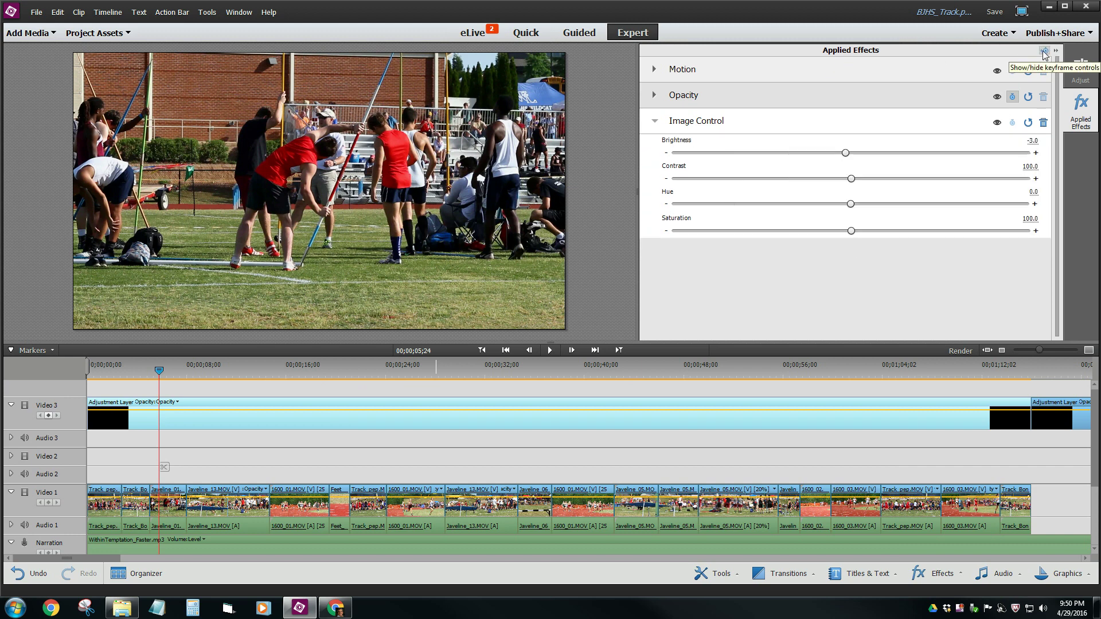
pyautogui.click(1045, 51)
pyautogui.click(1081, 109)
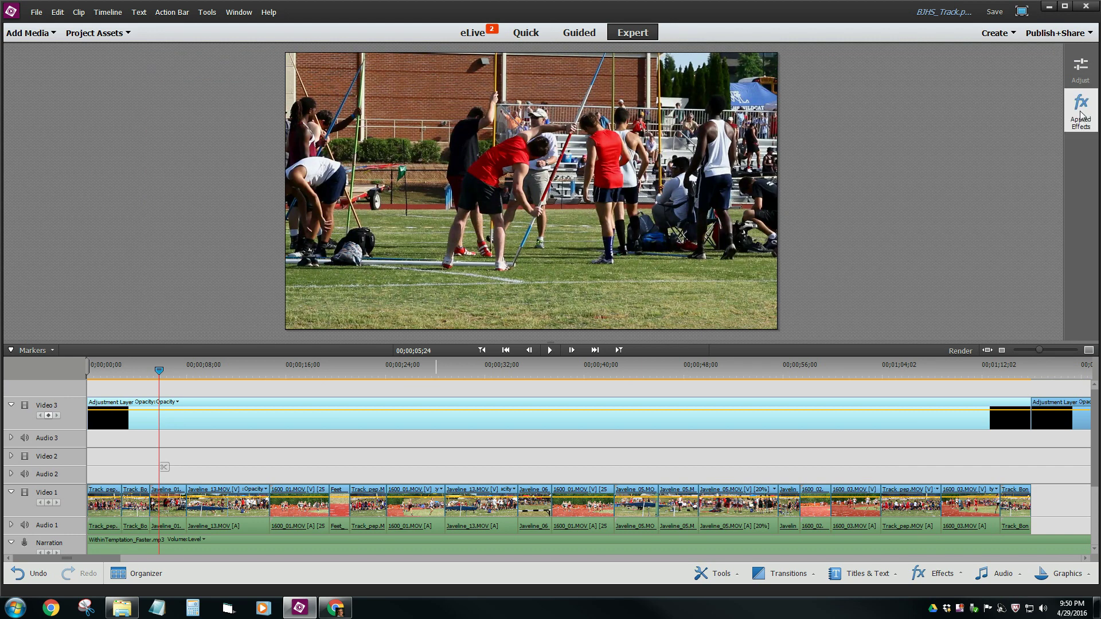
pyautogui.click(1082, 111)
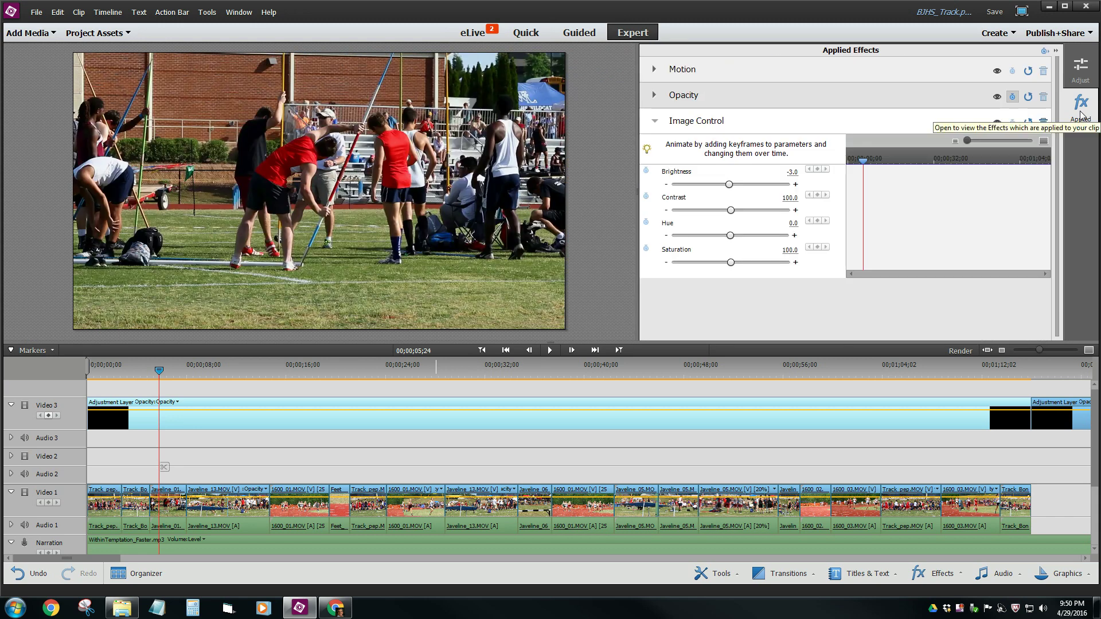
pyautogui.click(1045, 51)
pyautogui.moveTo(638, 150); pyautogui.dragTo(942, 154)
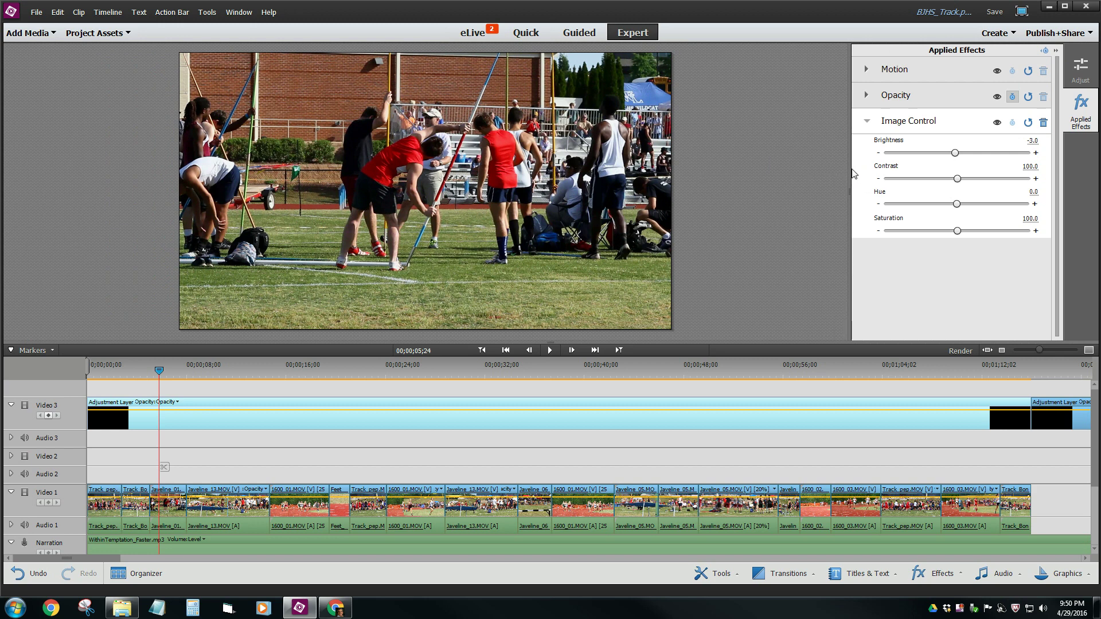
pyautogui.moveTo(849, 169); pyautogui.dragTo(712, 177)
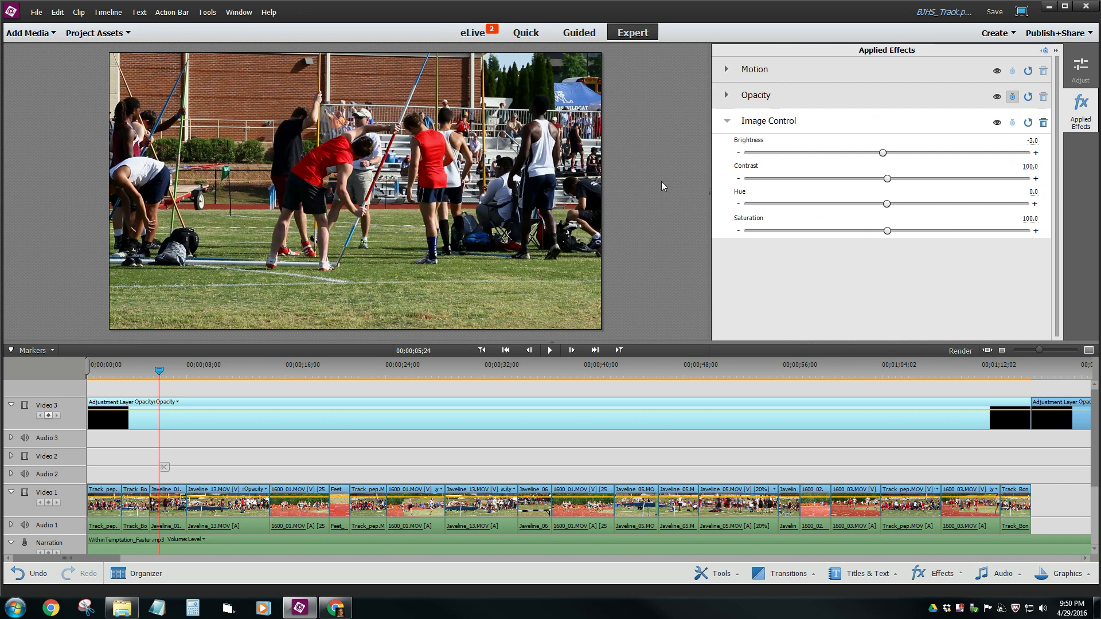
pyautogui.click(1045, 51)
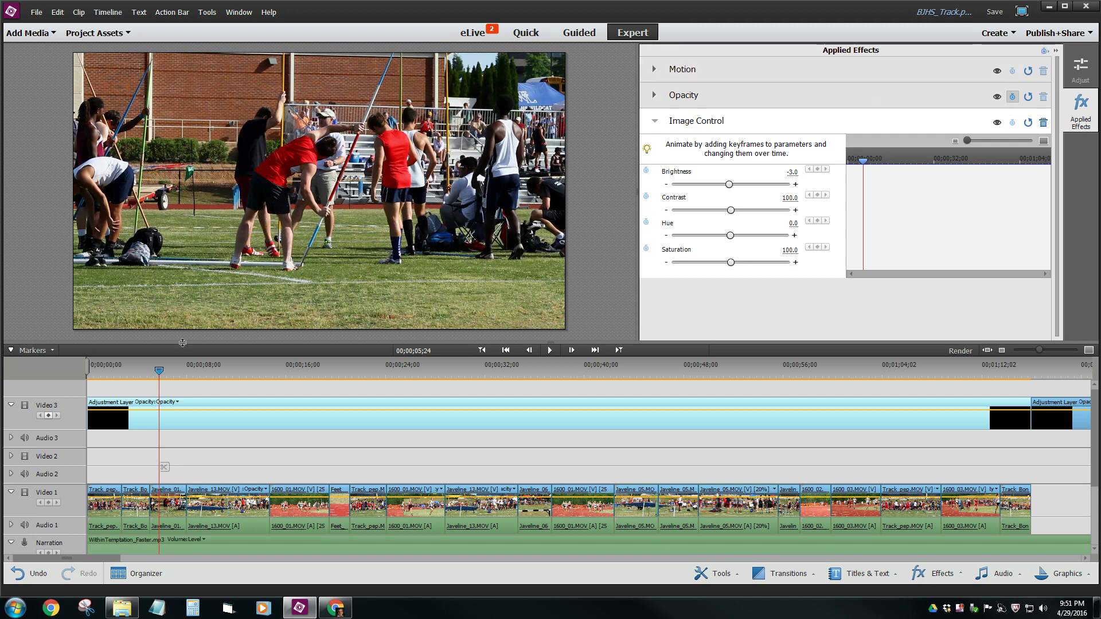
pyautogui.moveTo(159, 370); pyautogui.dragTo(87, 375)
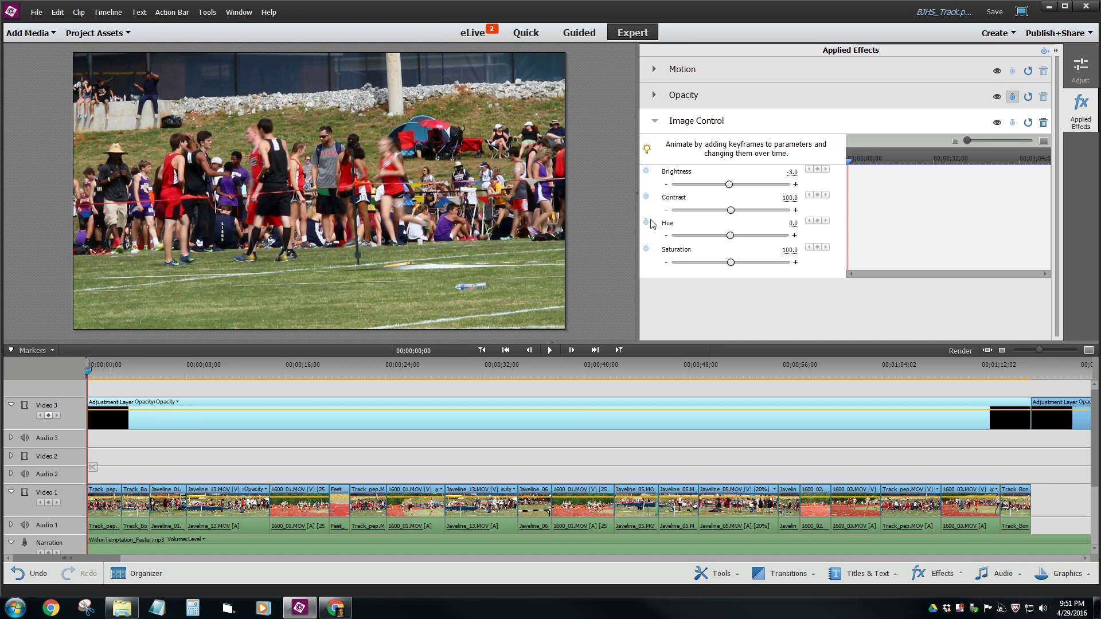
# Reset the Image Control Brightness to 0.0.
pyautogui.moveTo(730, 185)
pyautogui.mouseDown()
pyautogui.moveTo(758, 189)
pyautogui.moveTo(684, 186)
pyautogui.moveTo(734, 188)
pyautogui.mouseUp()
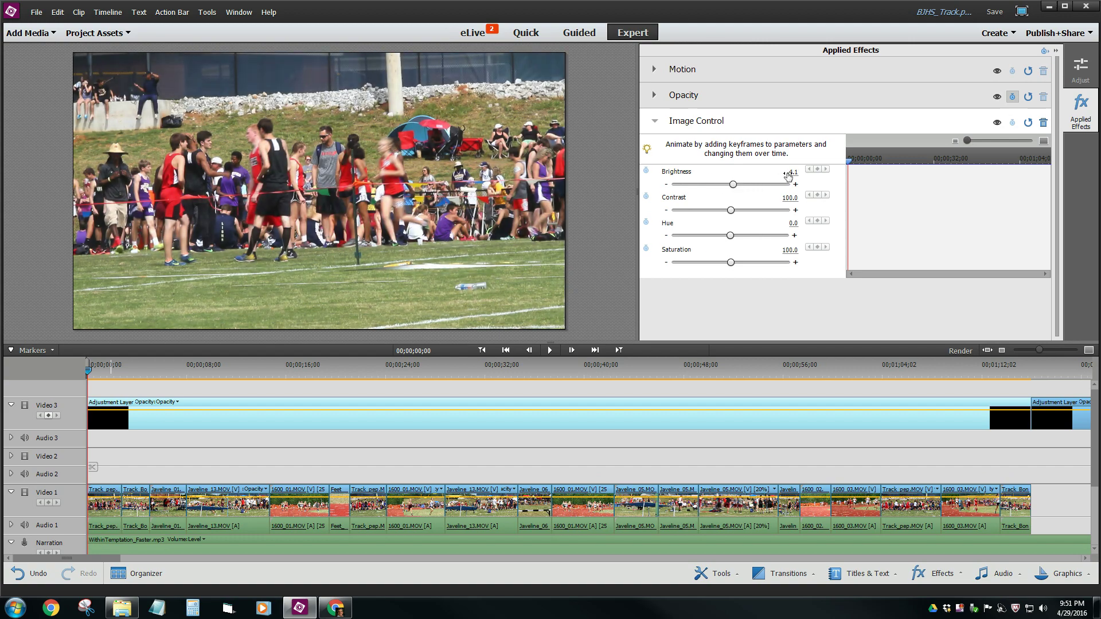
pyautogui.click(790, 173)
pyautogui.write('0')
pyautogui.press('Return')
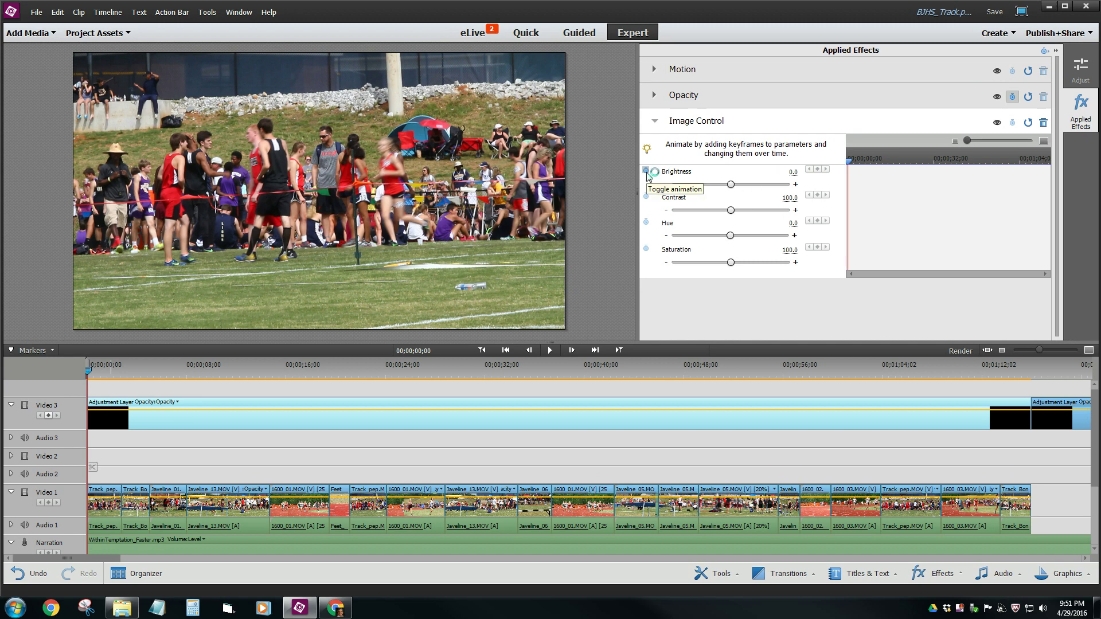
# Start Brightness keyframing and add a keyframe near 02;06, zooming the keyframe ruler in.
pyautogui.click(647, 172)
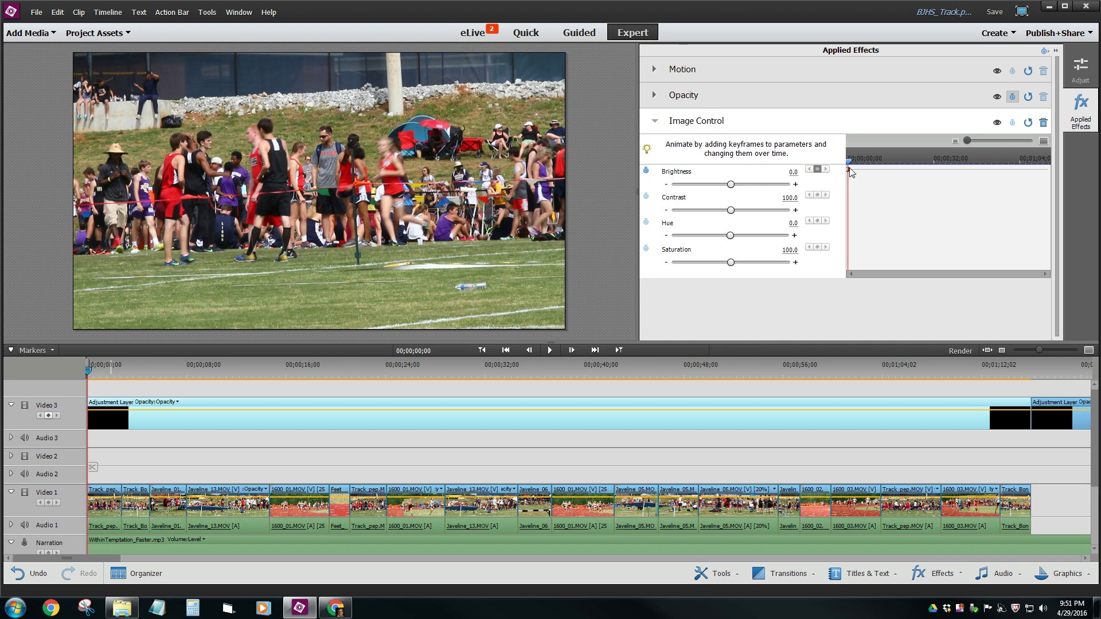
pyautogui.moveTo(850, 165)
pyautogui.mouseDown()
pyautogui.moveTo(865, 166)
pyautogui.moveTo(855, 166)
pyautogui.mouseUp()
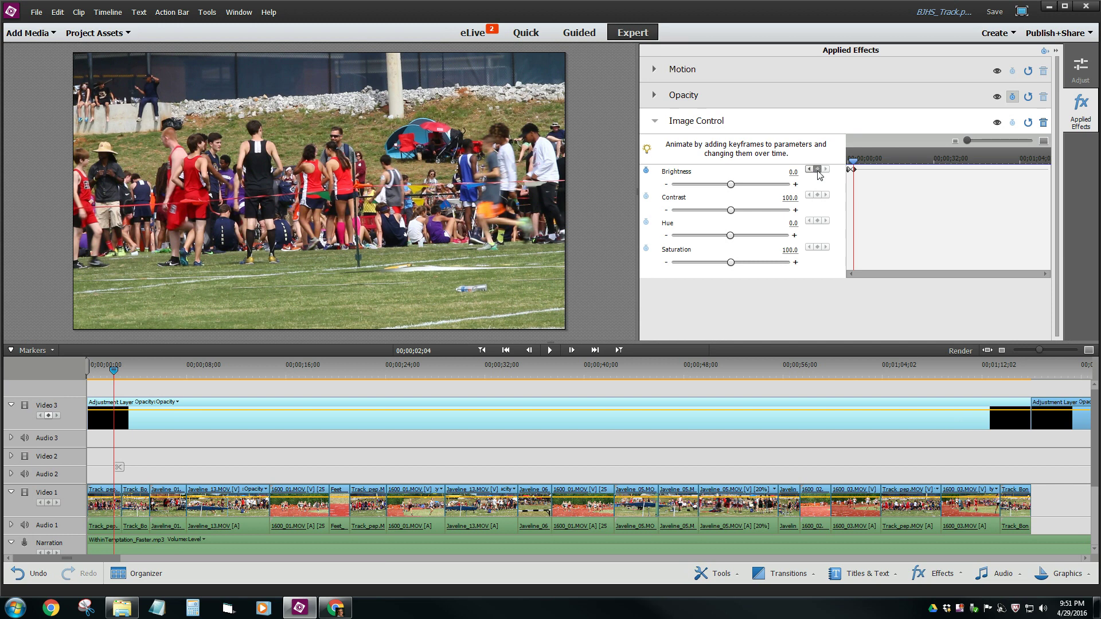
pyautogui.moveTo(967, 139); pyautogui.dragTo(1002, 140)
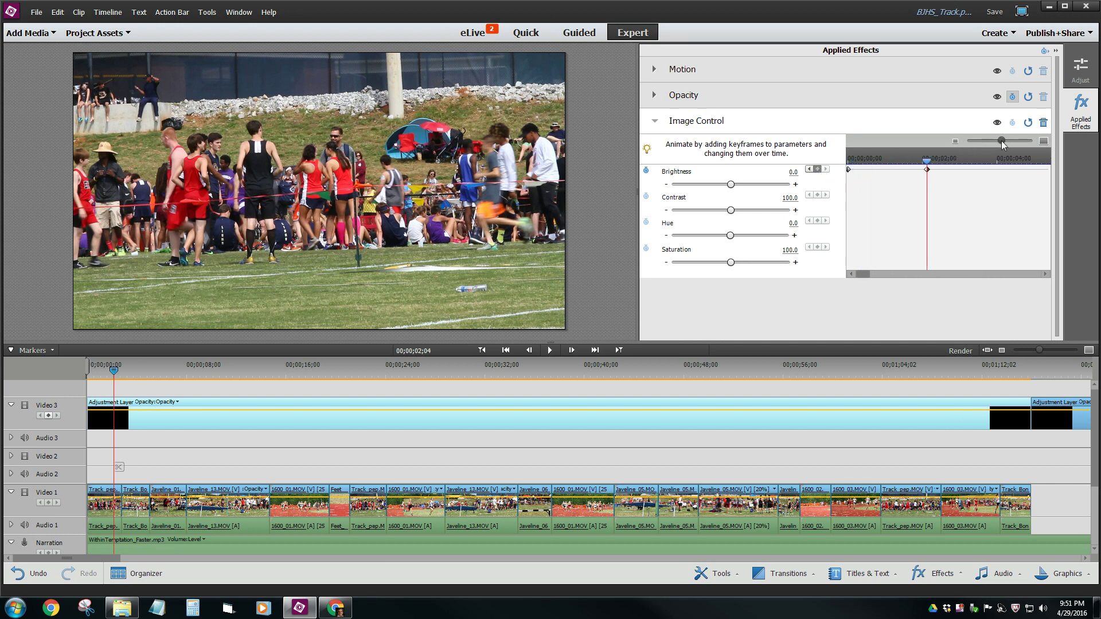
pyautogui.click(929, 164)
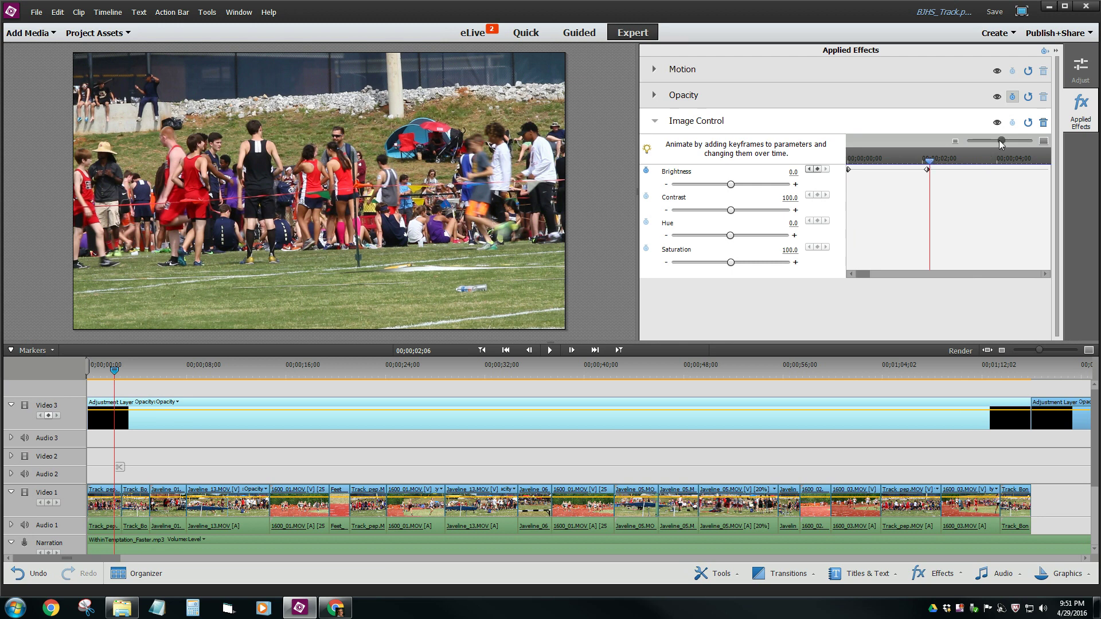
pyautogui.moveTo(1001, 141); pyautogui.dragTo(1018, 140)
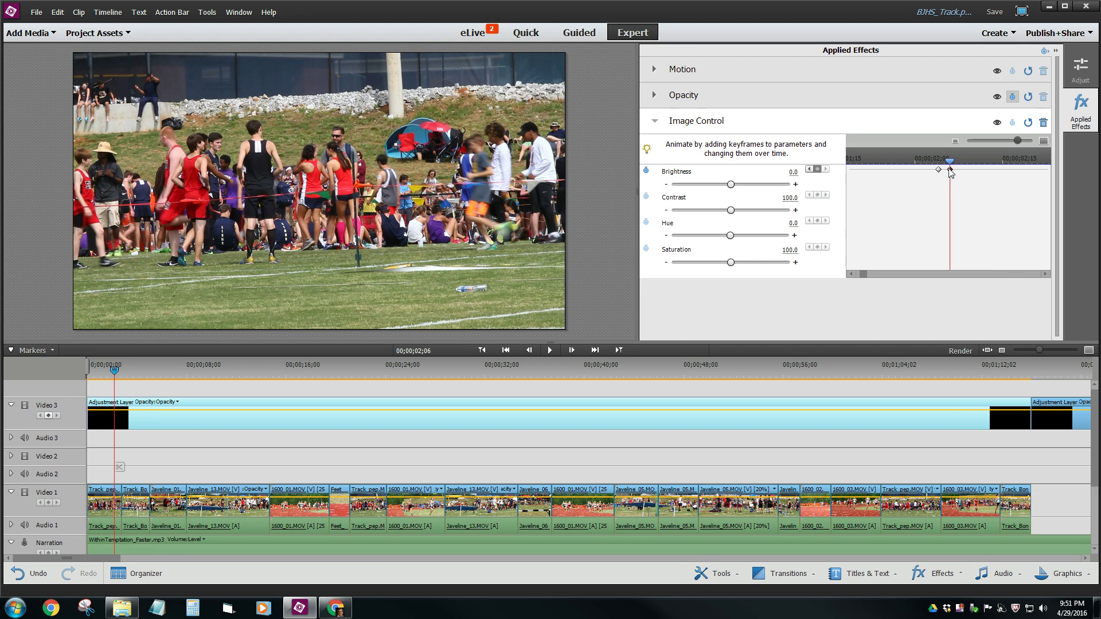
# Raise Brightness at 02;05 to create the flash-peak keyframe.
pyautogui.moveTo(951, 162); pyautogui.dragTo(944, 162)
pyautogui.moveTo(731, 185); pyautogui.dragTo(765, 185)
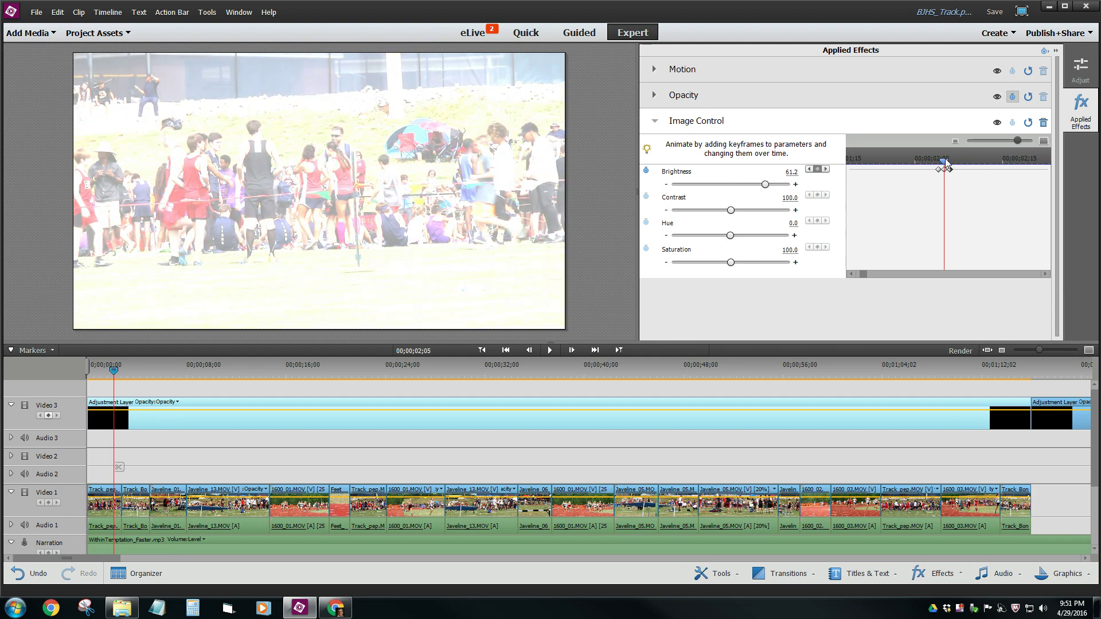
pyautogui.moveTo(947, 163); pyautogui.dragTo(970, 163)
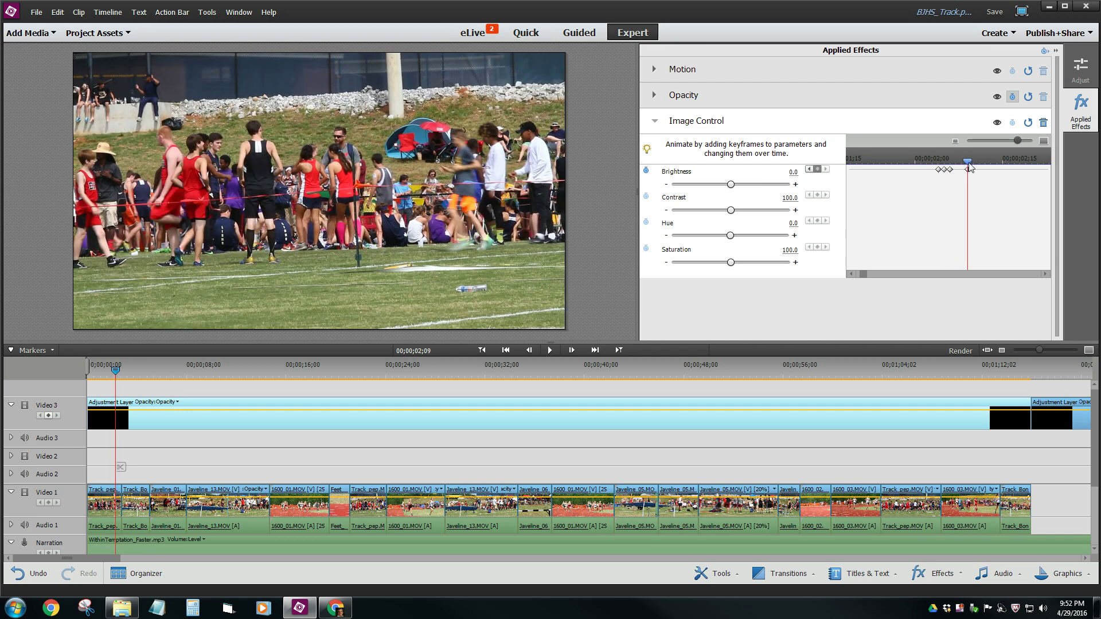
# Add a Brightness keyframe at 02;10, nudge it slightly later, and set it to 18.4.
pyautogui.moveTo(968, 162); pyautogui.dragTo(973, 162)
pyautogui.click(818, 169)
pyautogui.moveTo(1017, 142); pyautogui.dragTo(1030, 141)
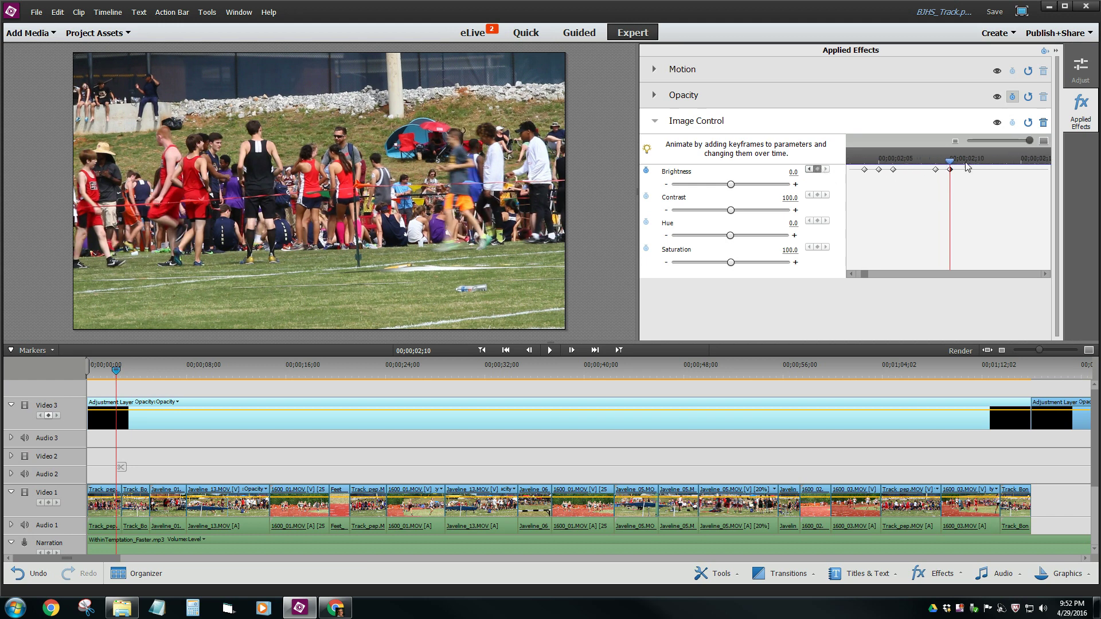
pyautogui.moveTo(949, 169)
pyautogui.mouseDown()
pyautogui.moveTo(960, 169)
pyautogui.moveTo(951, 161)
pyautogui.mouseUp()
pyautogui.click(938, 160)
pyautogui.moveTo(731, 184); pyautogui.dragTo(755, 189)
pyautogui.moveTo(116, 370); pyautogui.dragTo(75, 376)
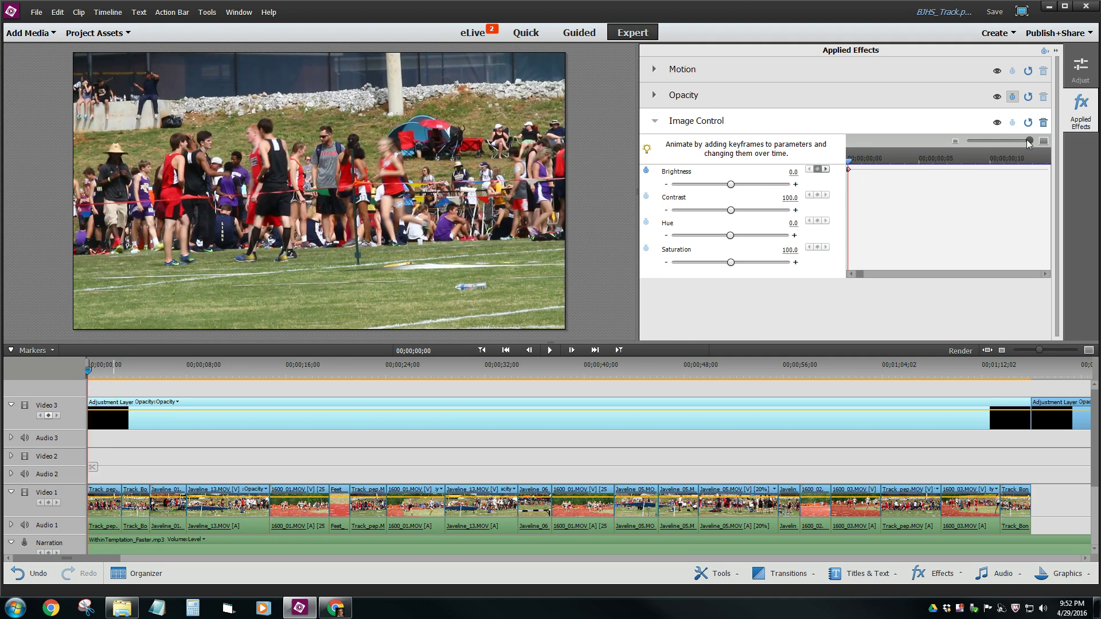
pyautogui.moveTo(1028, 140); pyautogui.dragTo(993, 142)
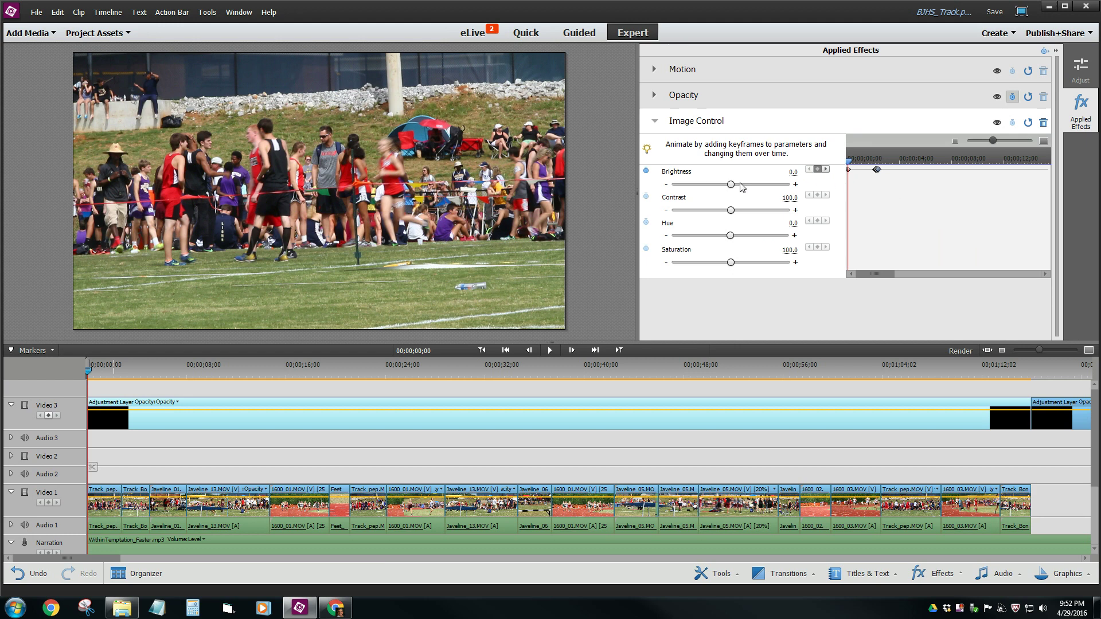
pyautogui.click(551, 350)
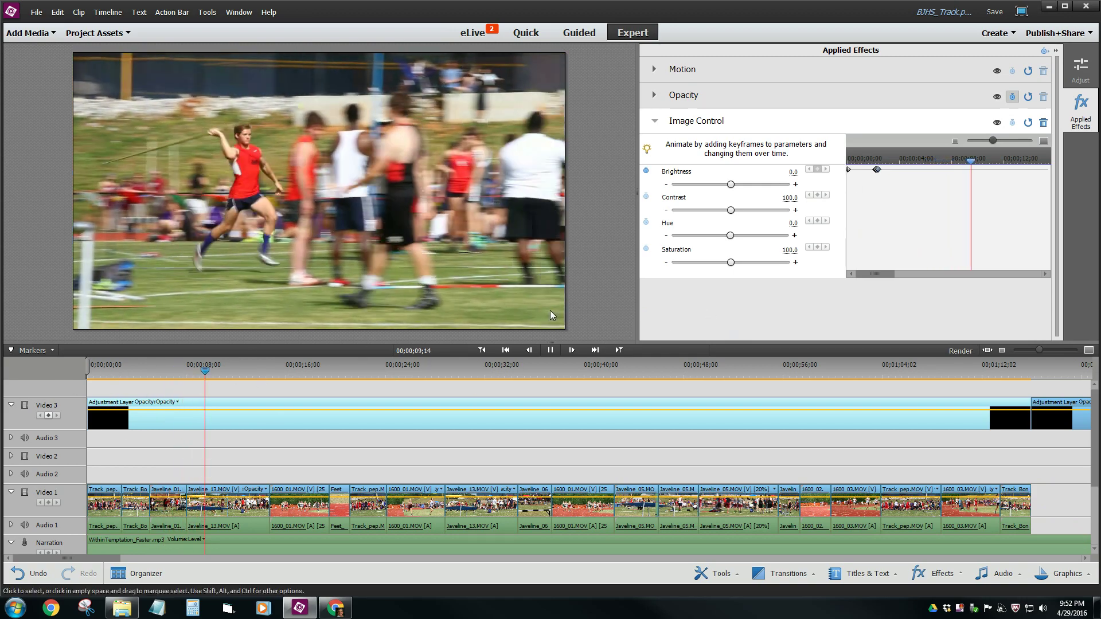
pyautogui.click(552, 350)
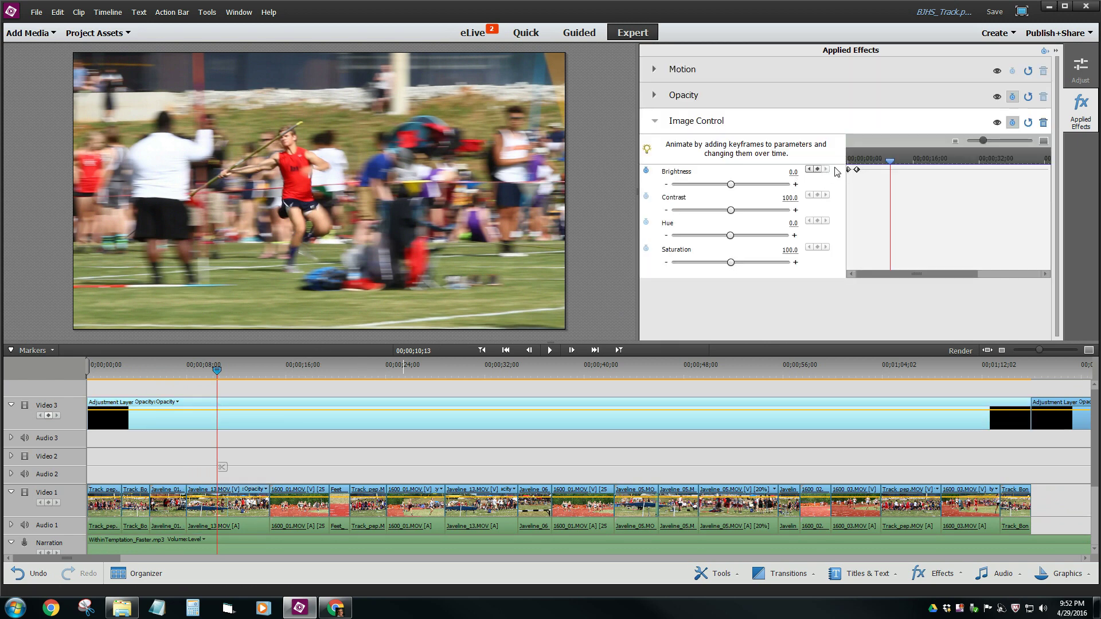
pyautogui.moveTo(983, 140); pyautogui.dragTo(1003, 141)
pyautogui.moveTo(881, 274); pyautogui.dragTo(862, 269)
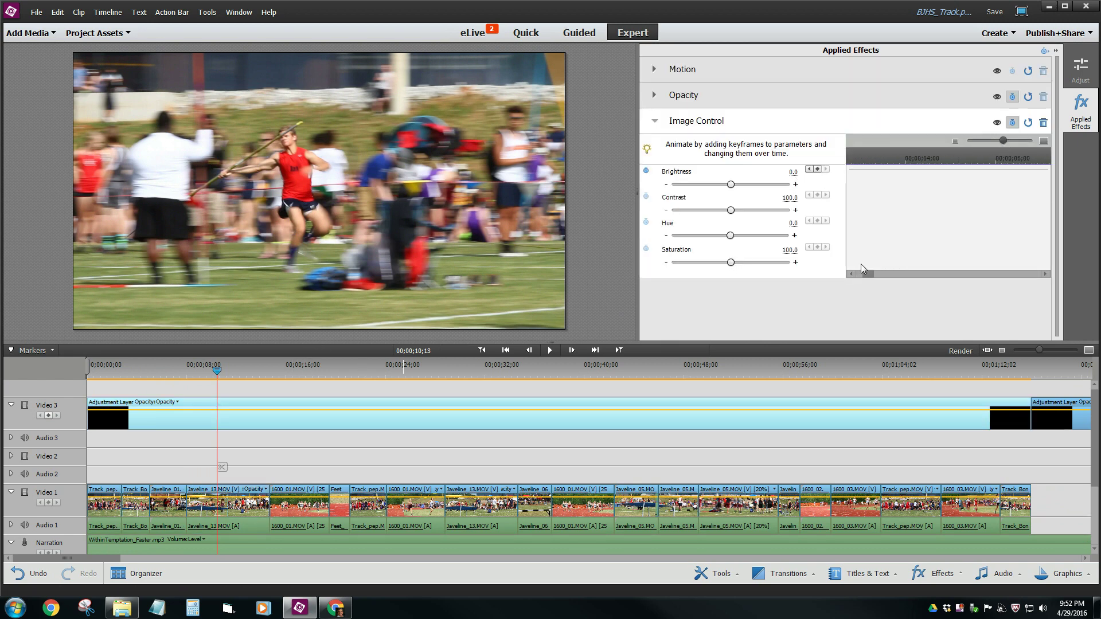
pyautogui.click(810, 169)
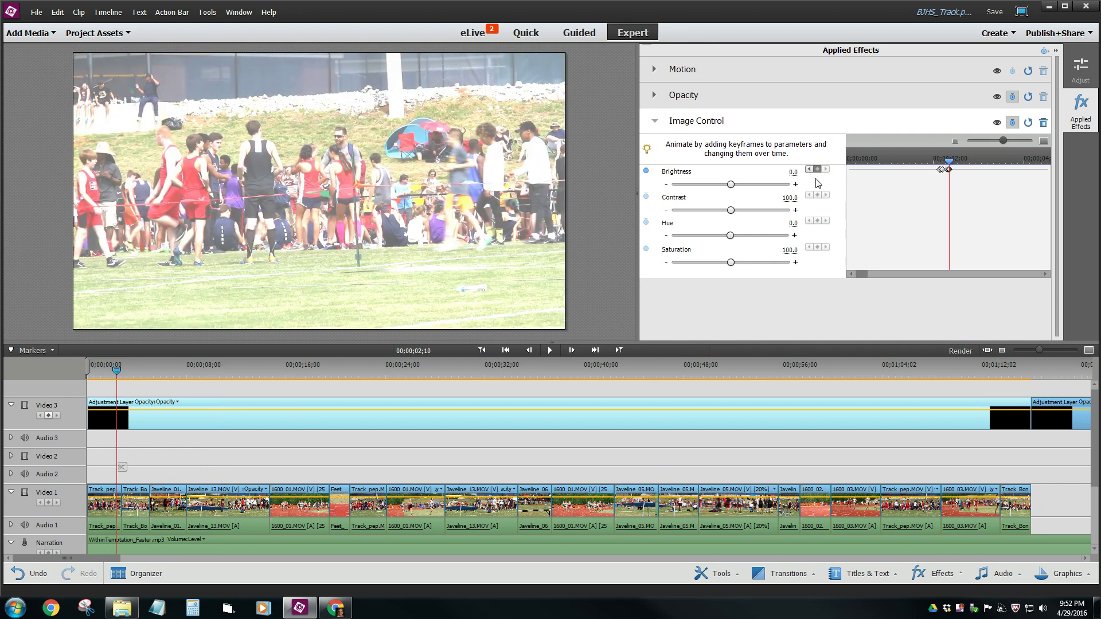
pyautogui.moveTo(1007, 140); pyautogui.dragTo(1030, 140)
pyautogui.moveTo(951, 165); pyautogui.dragTo(964, 171)
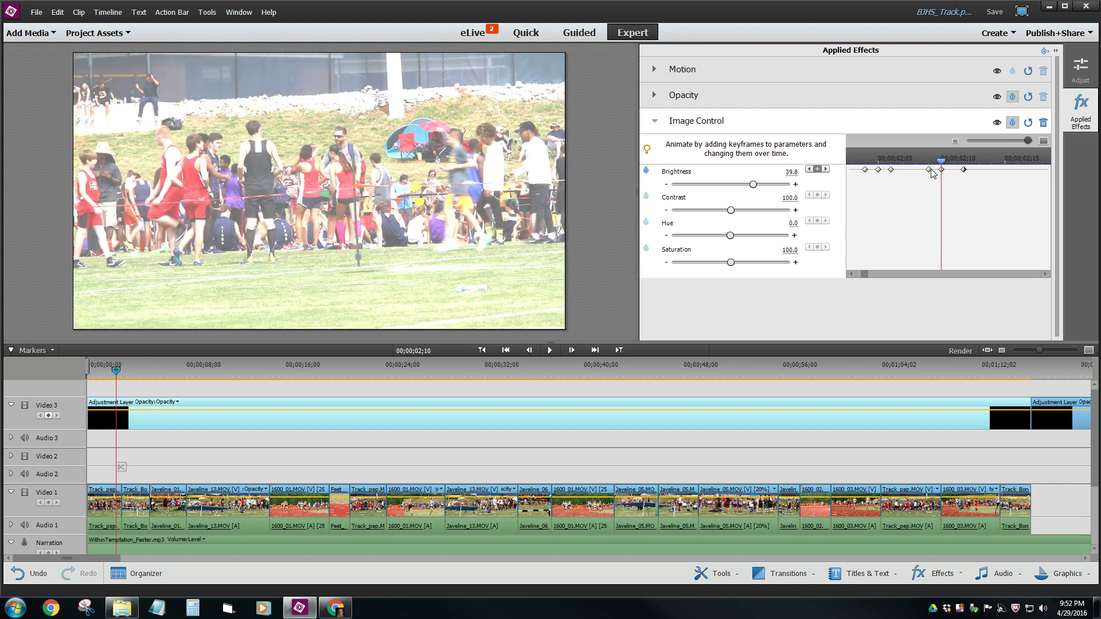
pyautogui.moveTo(942, 164); pyautogui.dragTo(857, 164)
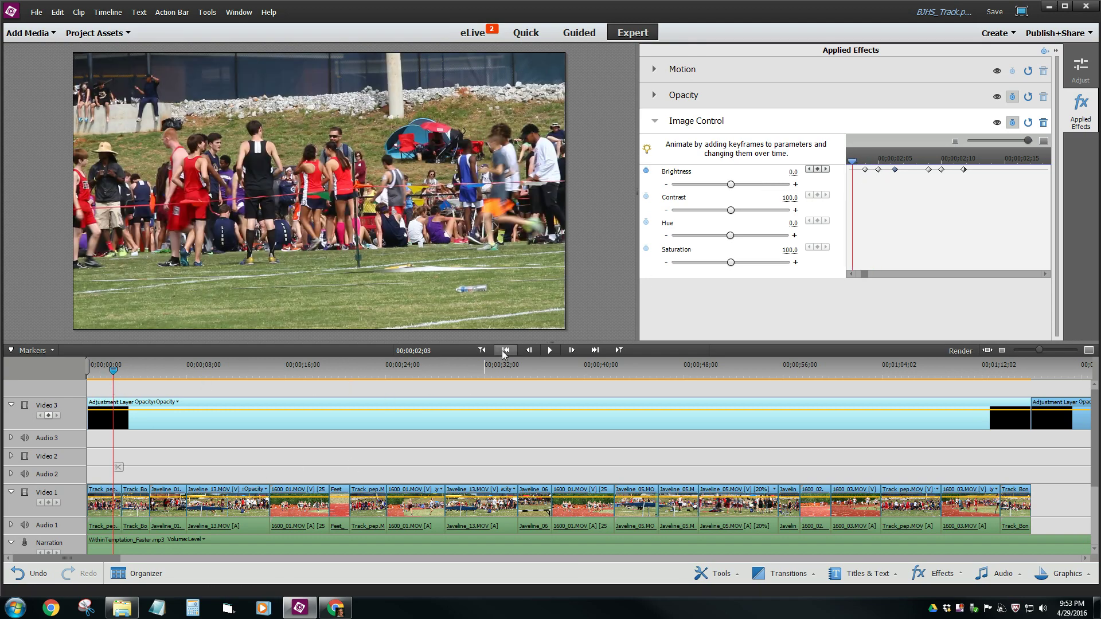
pyautogui.click(549, 351)
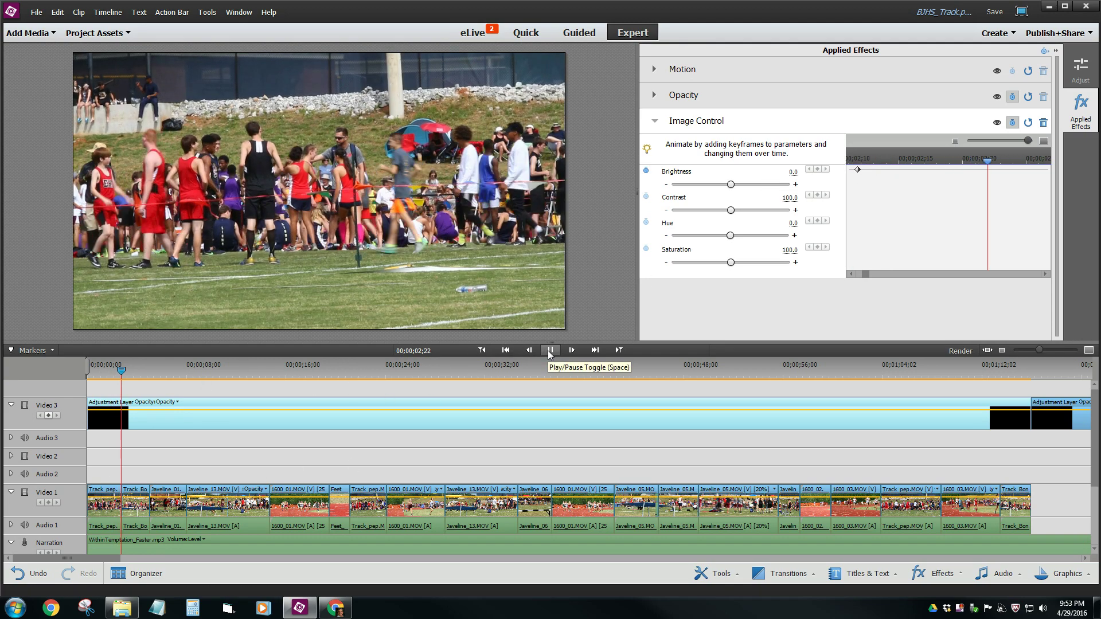
pyautogui.click(550, 351)
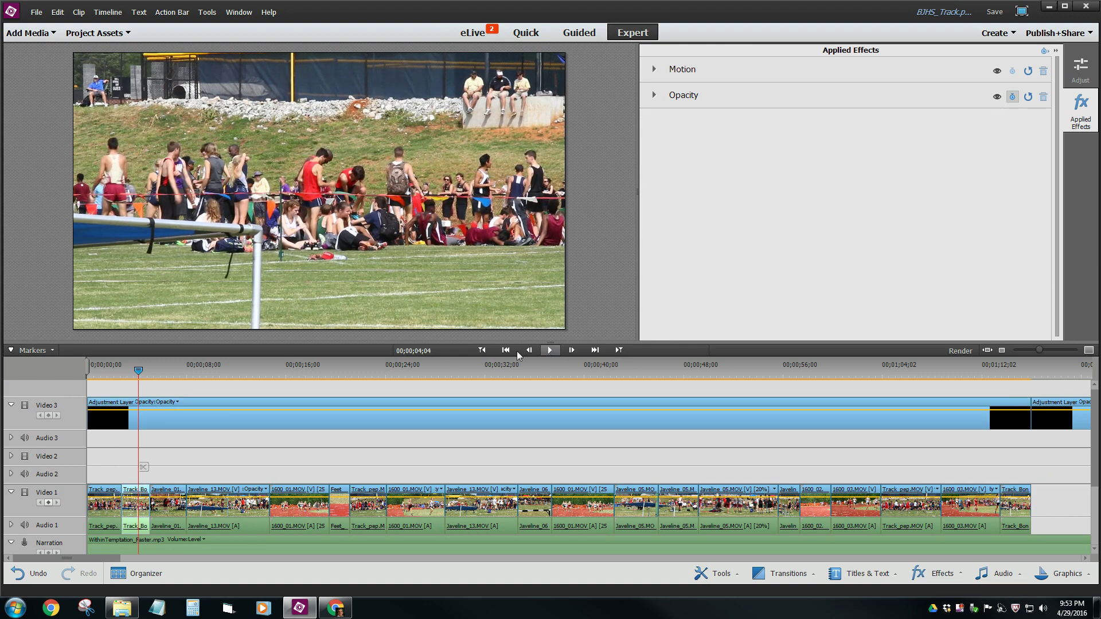
pyautogui.moveTo(138, 370); pyautogui.dragTo(105, 371)
pyautogui.click(550, 350)
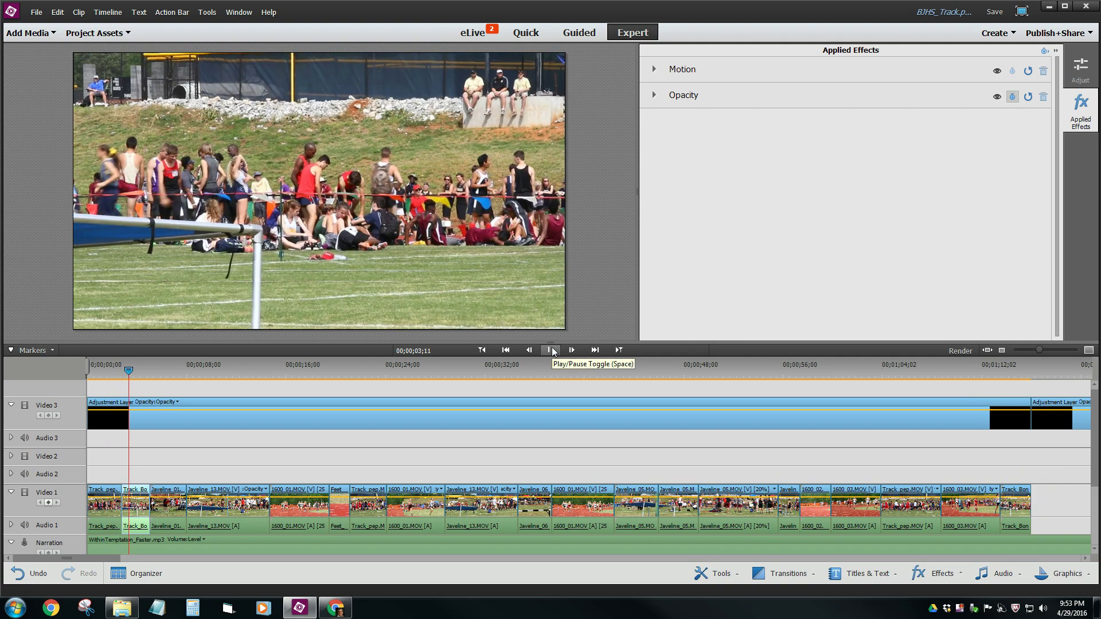
pyautogui.click(552, 347)
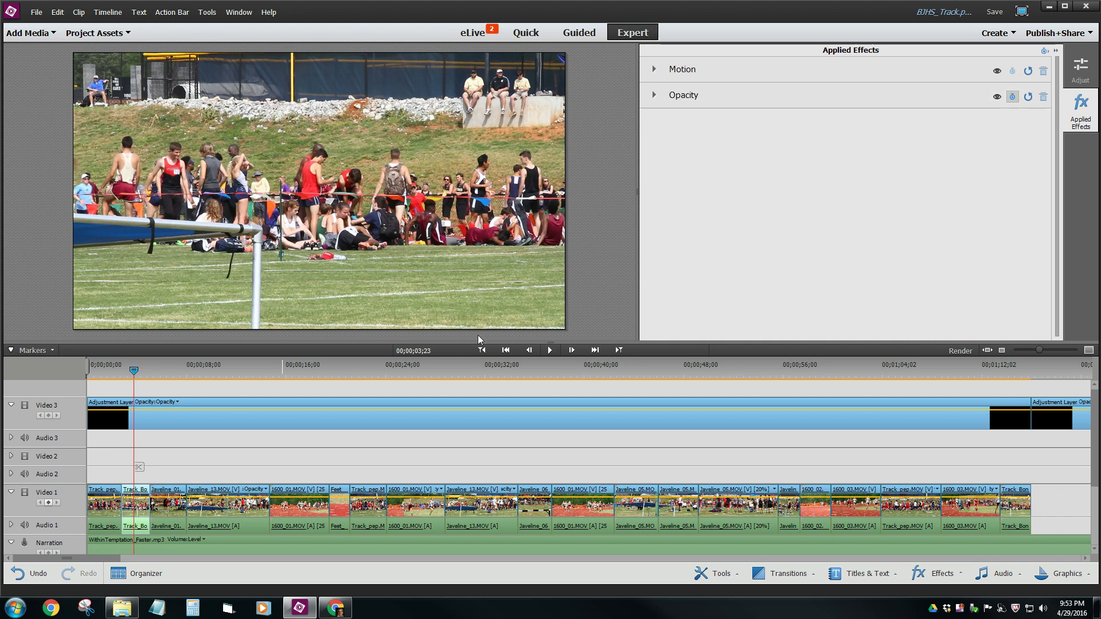
pyautogui.click(459, 414)
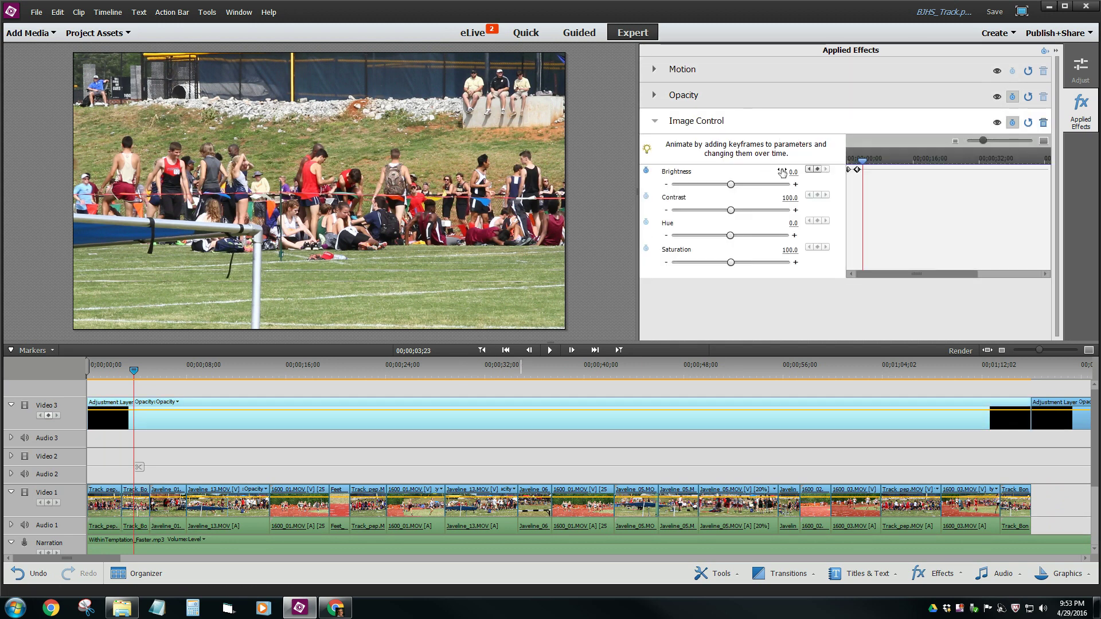
pyautogui.moveTo(983, 141); pyautogui.dragTo(1007, 140)
pyautogui.moveTo(865, 275); pyautogui.dragTo(859, 275)
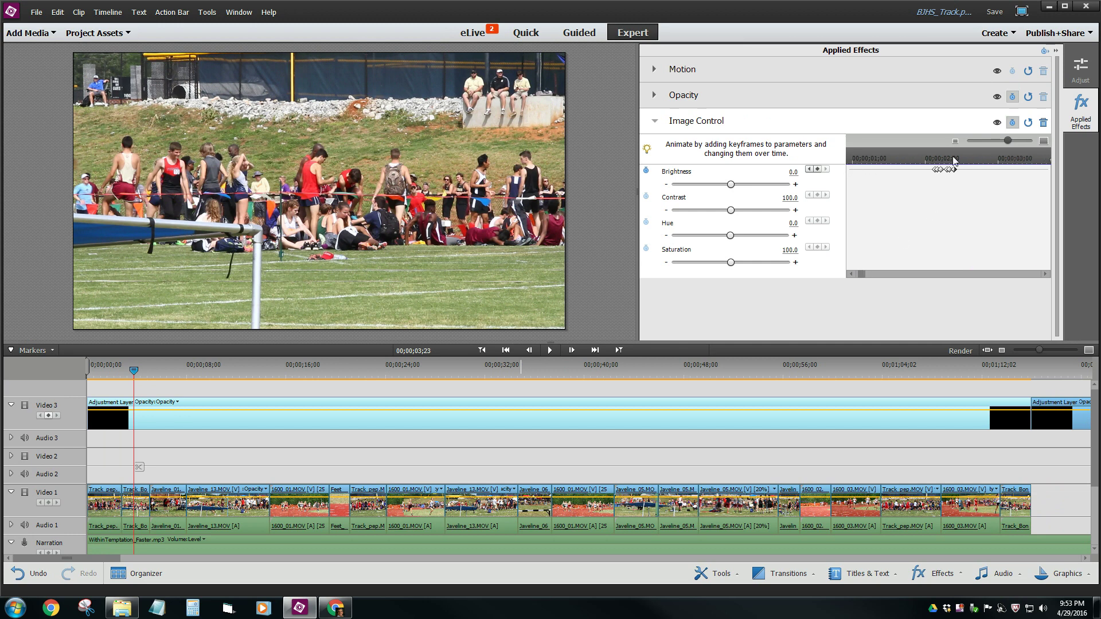
pyautogui.moveTo(1008, 140); pyautogui.dragTo(1015, 140)
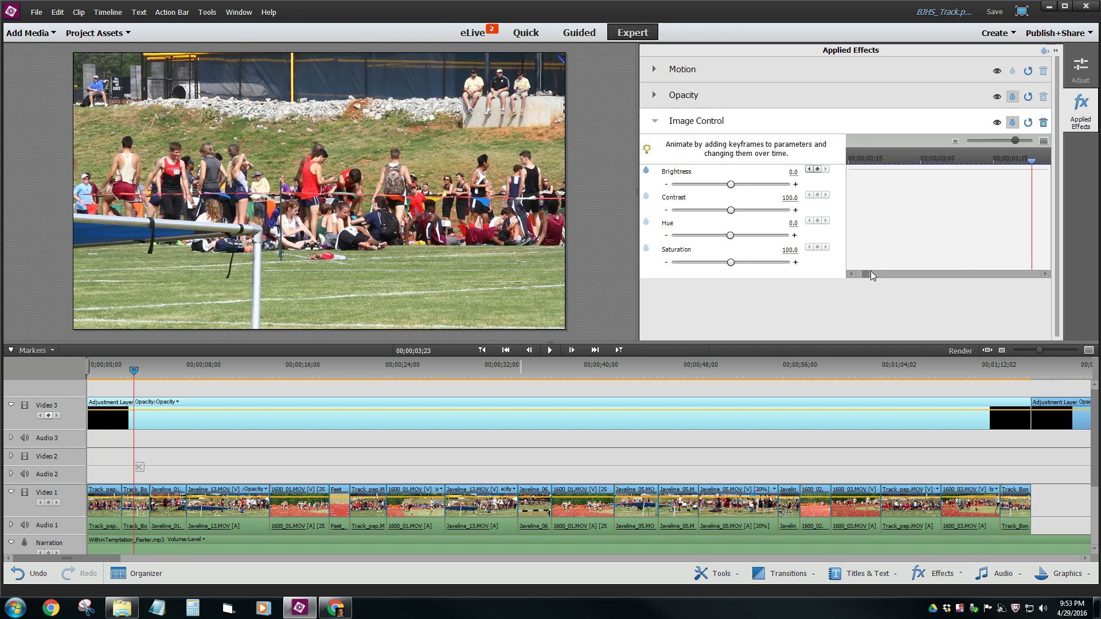
pyautogui.moveTo(863, 274); pyautogui.dragTo(866, 275)
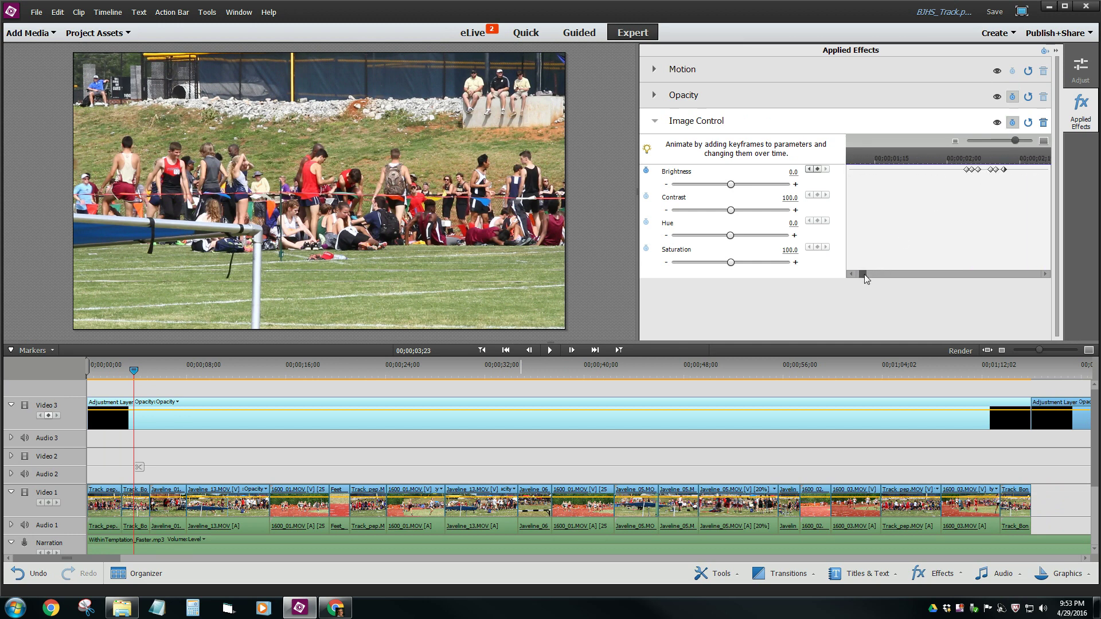
# Raise the Brightness keyframes to 57.1 at 02;10 and 77.6 at 02;05.
pyautogui.click(810, 170)
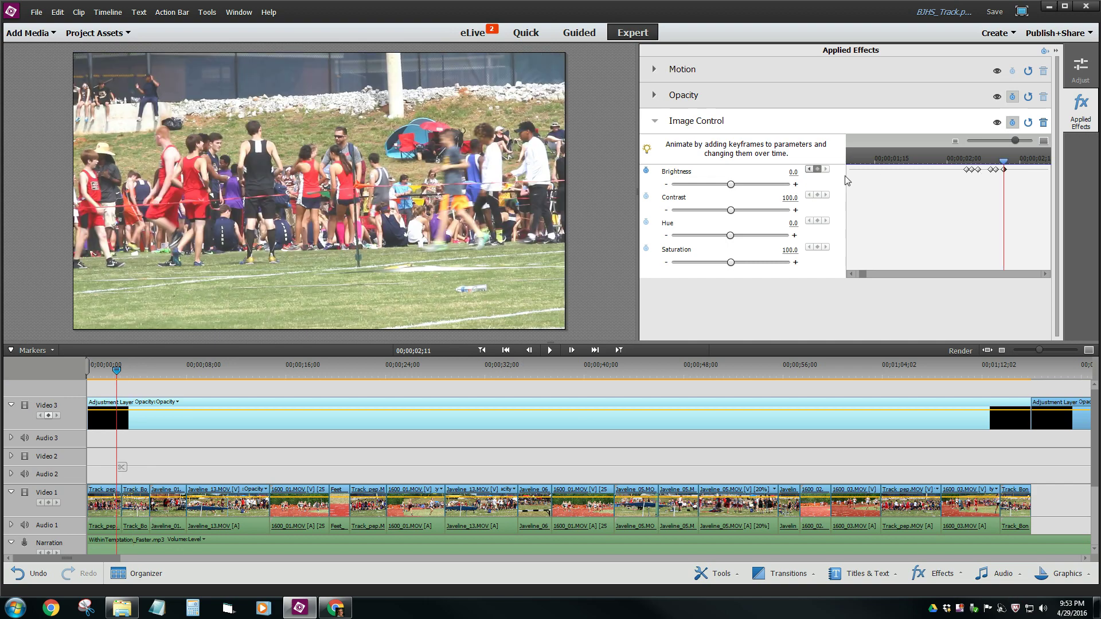
pyautogui.click(810, 170)
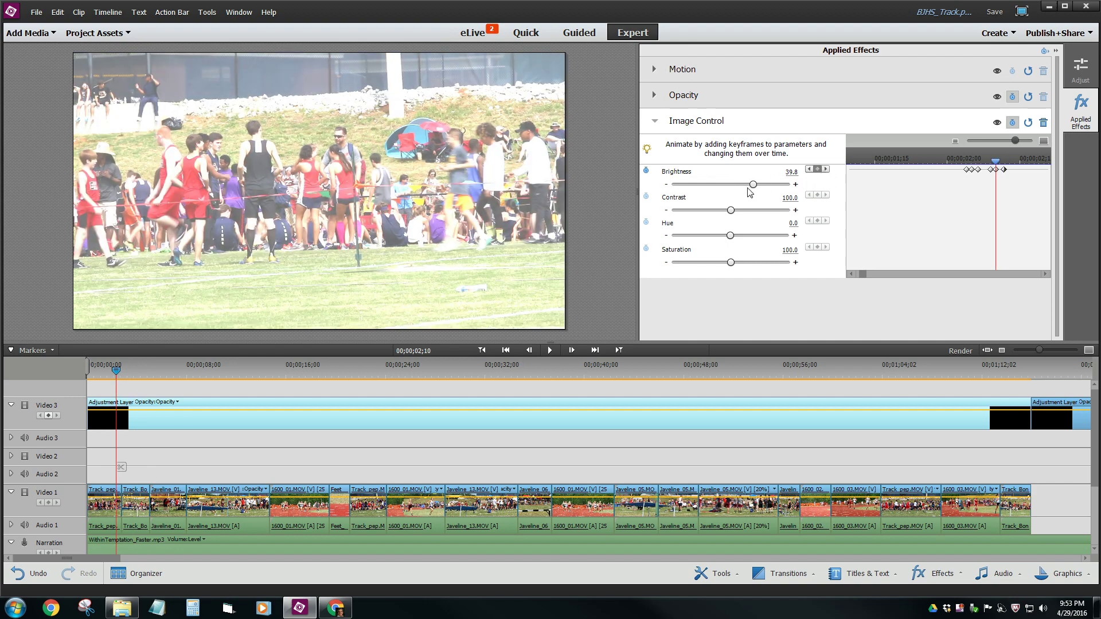
pyautogui.moveTo(753, 184); pyautogui.dragTo(762, 185)
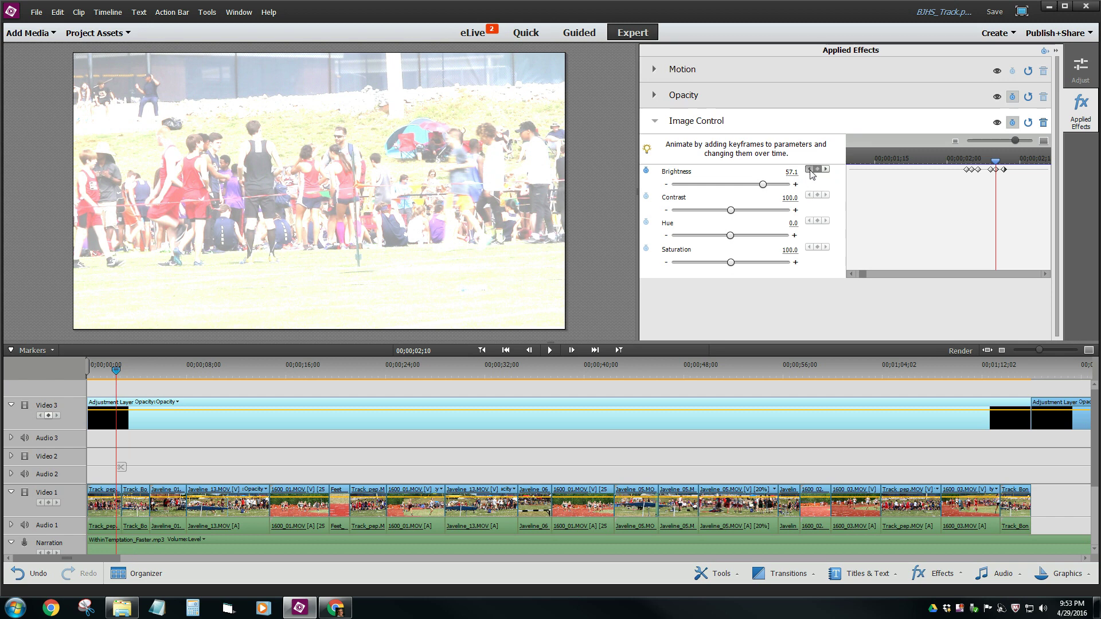
pyautogui.click(810, 170)
pyautogui.click(810, 170)
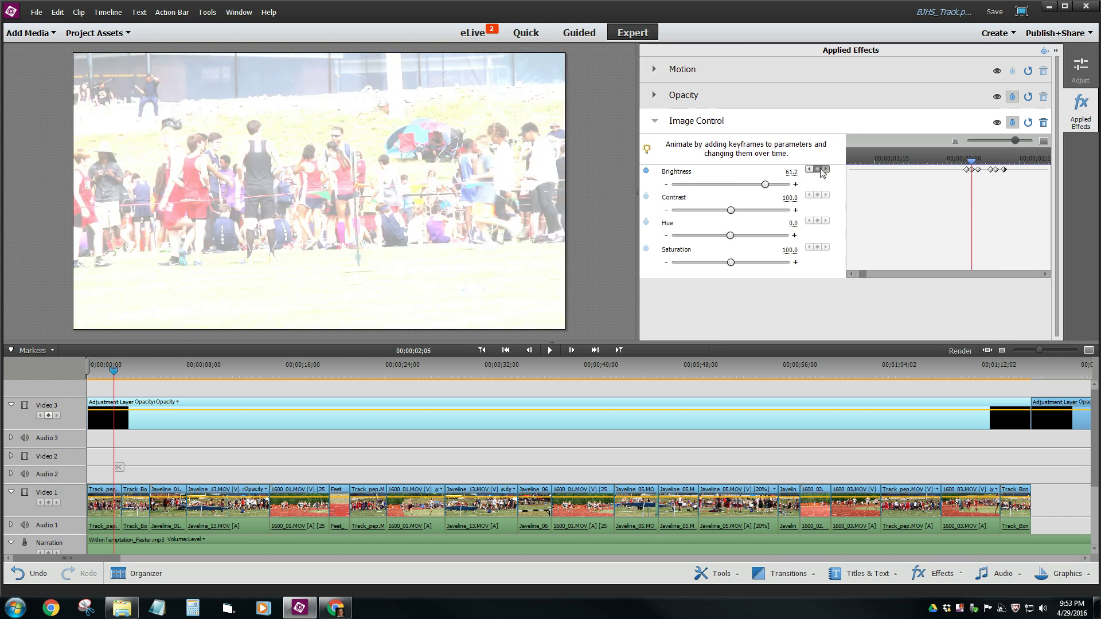
pyautogui.moveTo(766, 184); pyautogui.dragTo(775, 184)
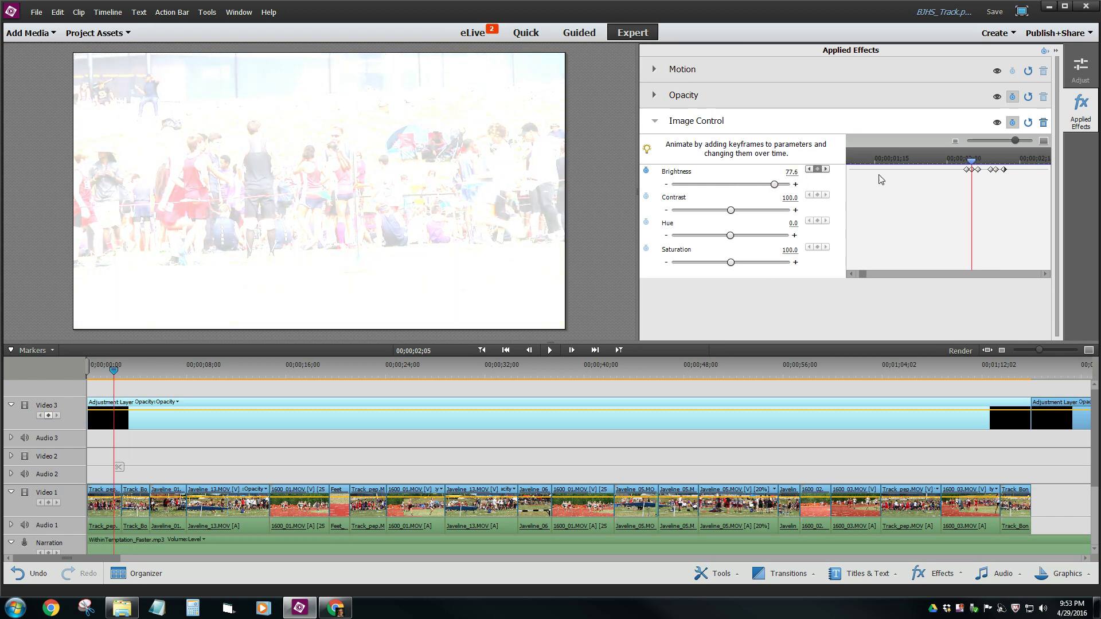
# Shift the Brightness keyframes slightly later and play back the stronger flash.
pyautogui.click(962, 170)
pyautogui.moveTo(996, 170); pyautogui.dragTo(1010, 175)
pyautogui.moveTo(994, 174); pyautogui.dragTo(1001, 174)
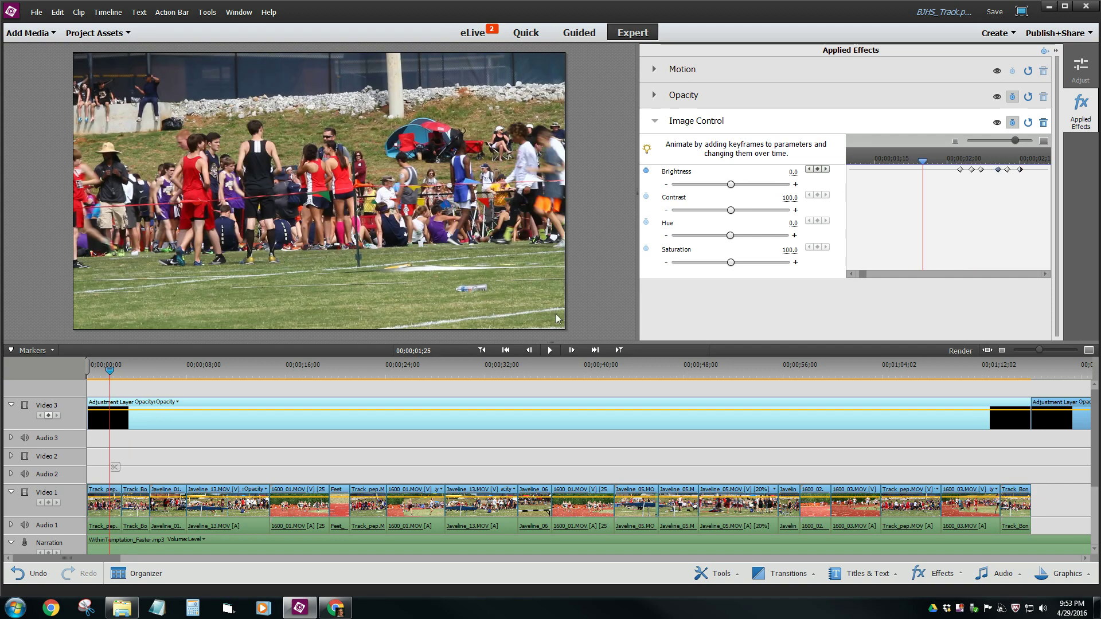
pyautogui.click(549, 351)
pyautogui.click(548, 350)
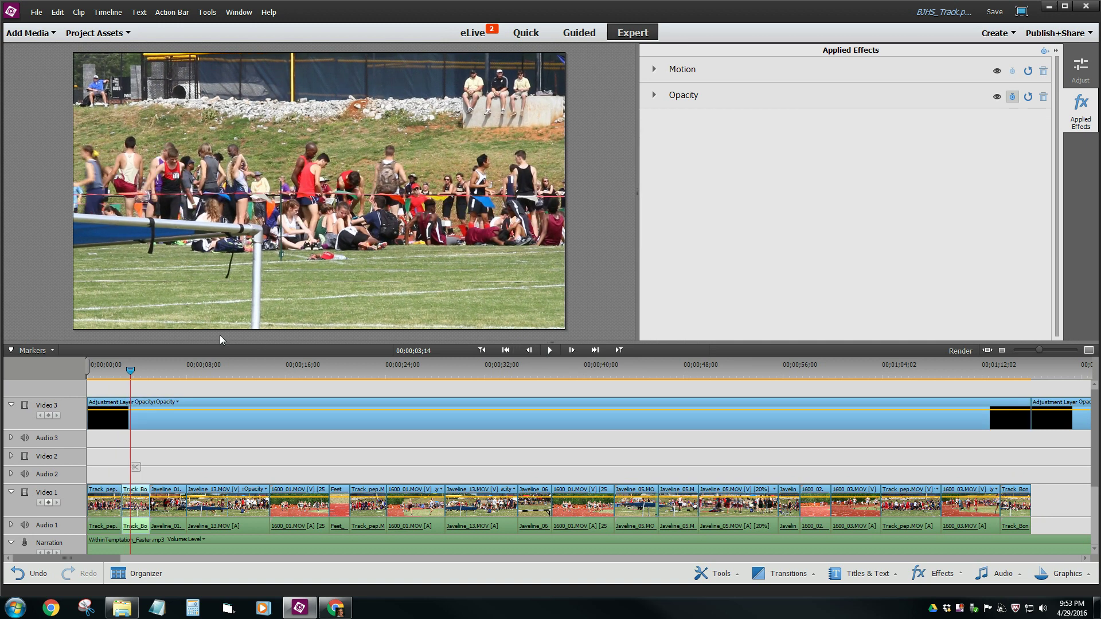
# Add Lens Flare to the adjustment layer and move the playhead back to 00;00;00;00.
pyautogui.click(304, 418)
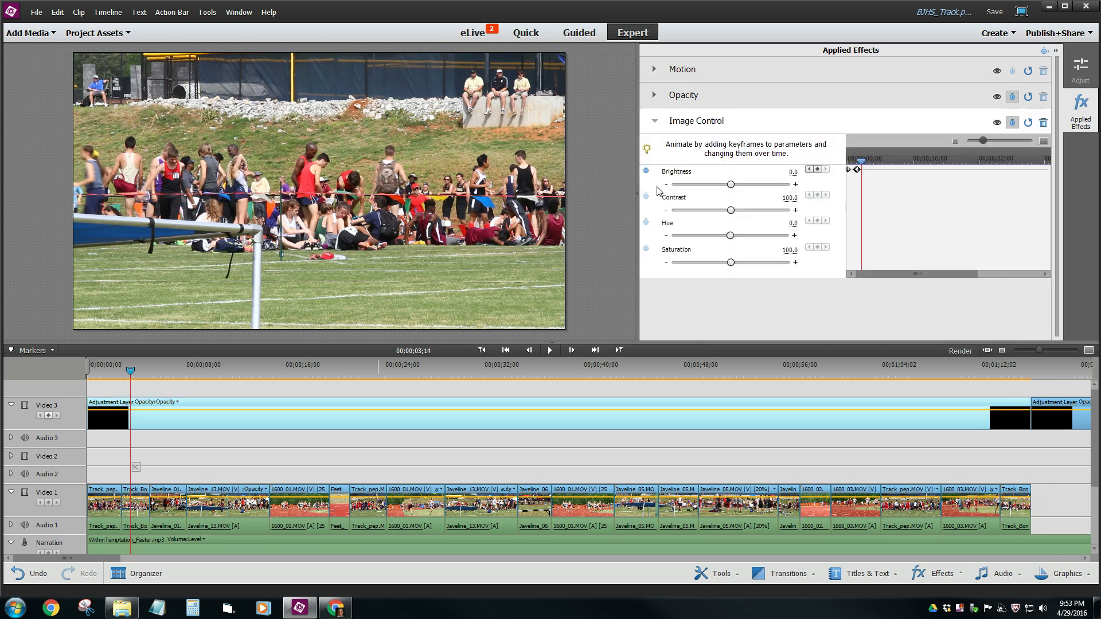
pyautogui.click(654, 121)
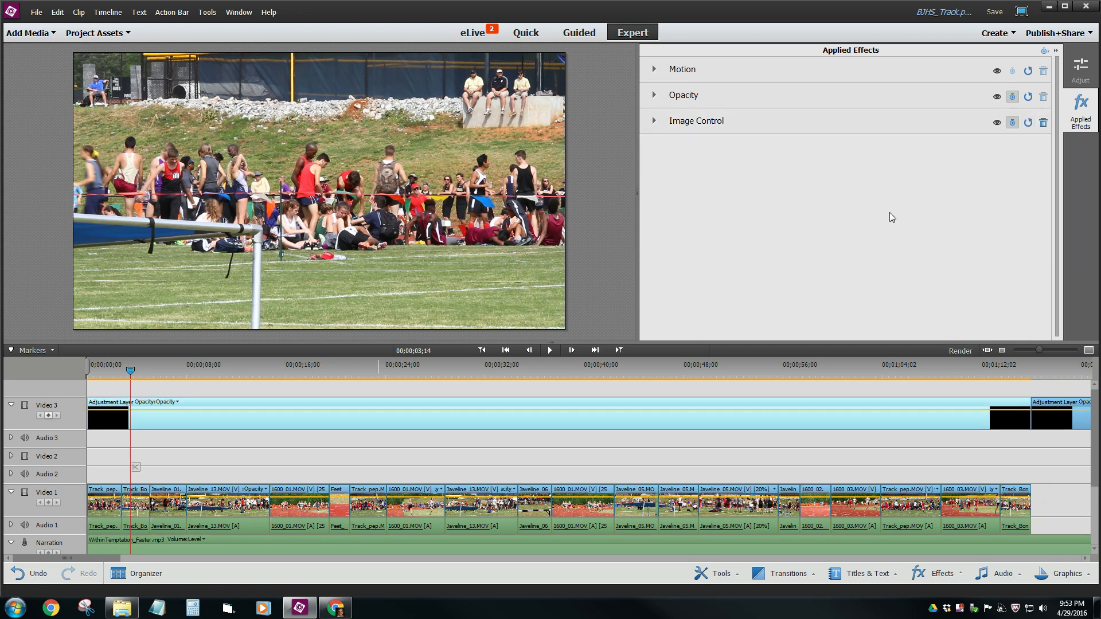
pyautogui.click(935, 574)
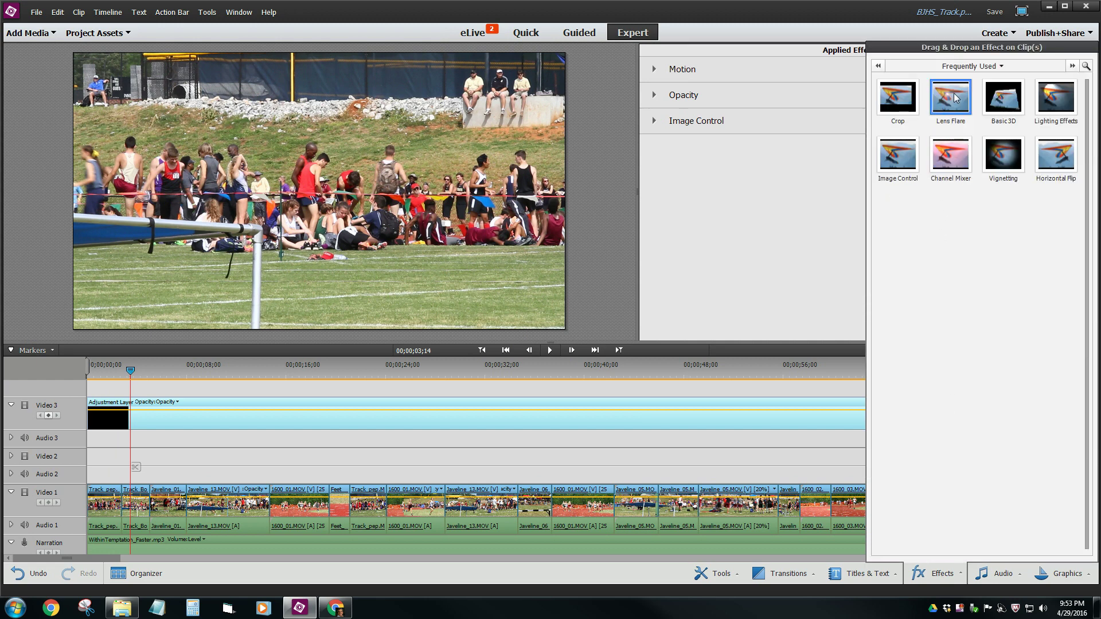
pyautogui.moveTo(955, 97); pyautogui.dragTo(353, 418)
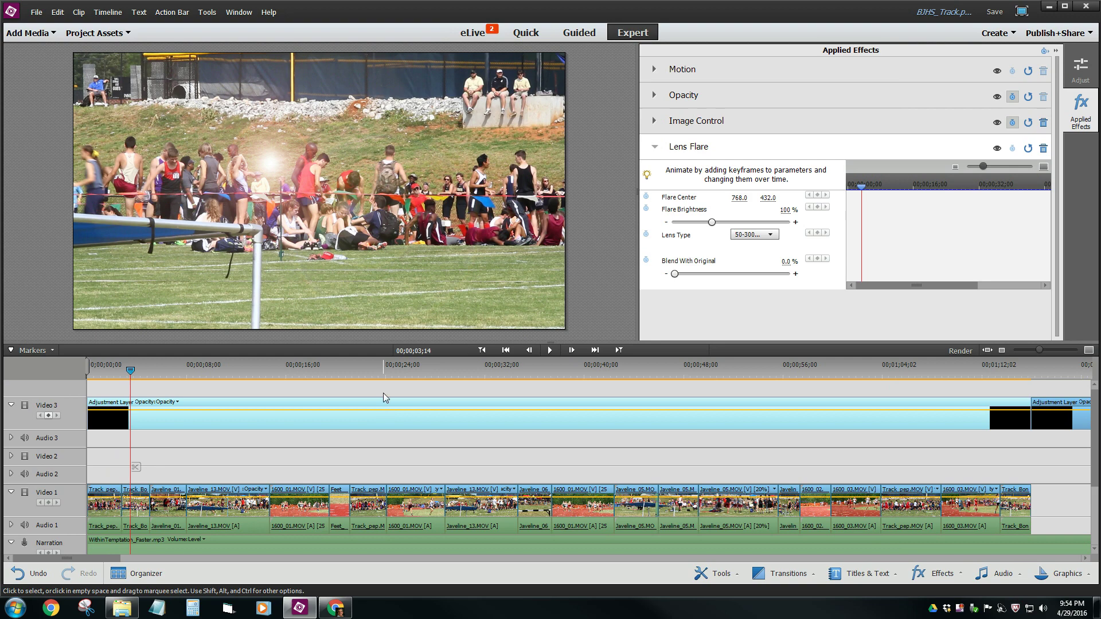
pyautogui.moveTo(131, 370); pyautogui.dragTo(81, 383)
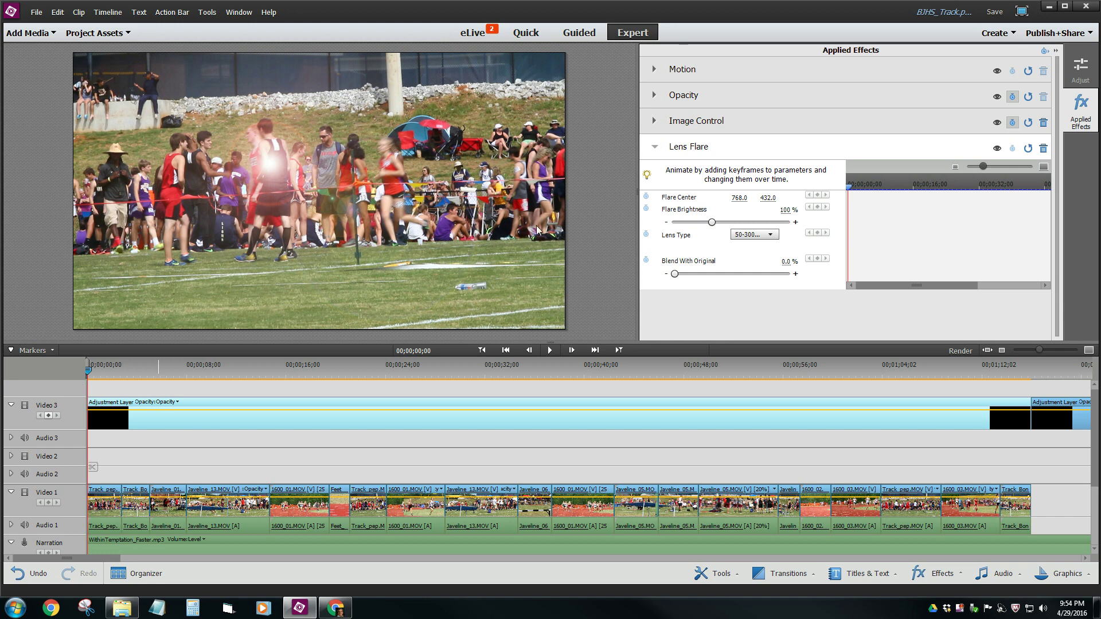
# Keyframe Flare Center and Flare Brightness at 0% from the start, then move to 04;18.
pyautogui.click(647, 197)
pyautogui.moveTo(712, 222); pyautogui.dragTo(674, 222)
pyautogui.click(646, 209)
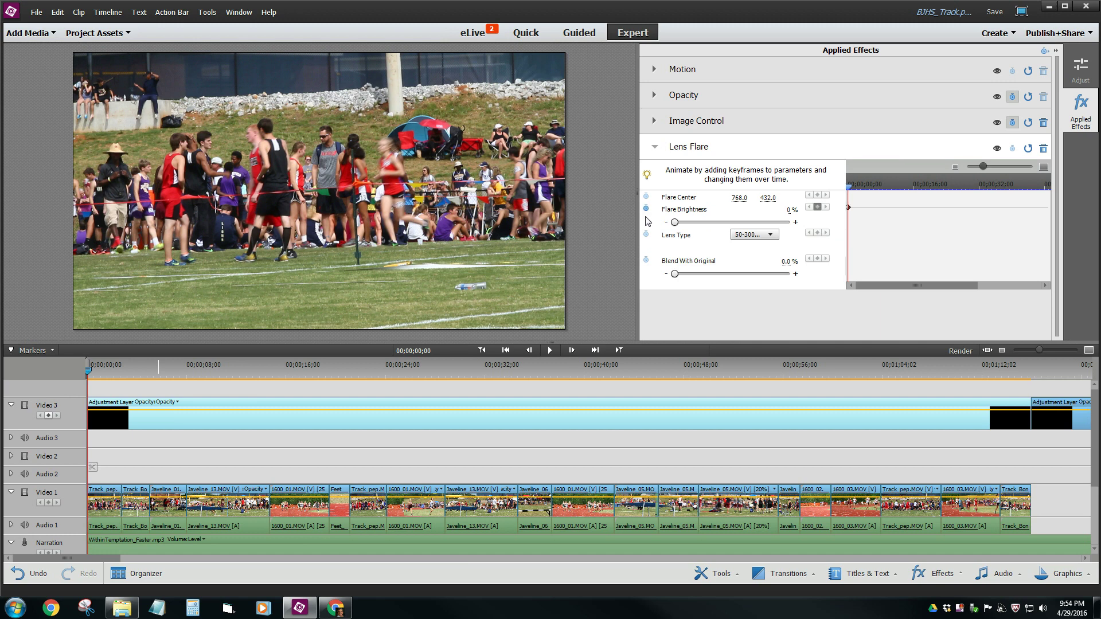
pyautogui.click(647, 196)
pyautogui.moveTo(92, 372); pyautogui.dragTo(175, 379)
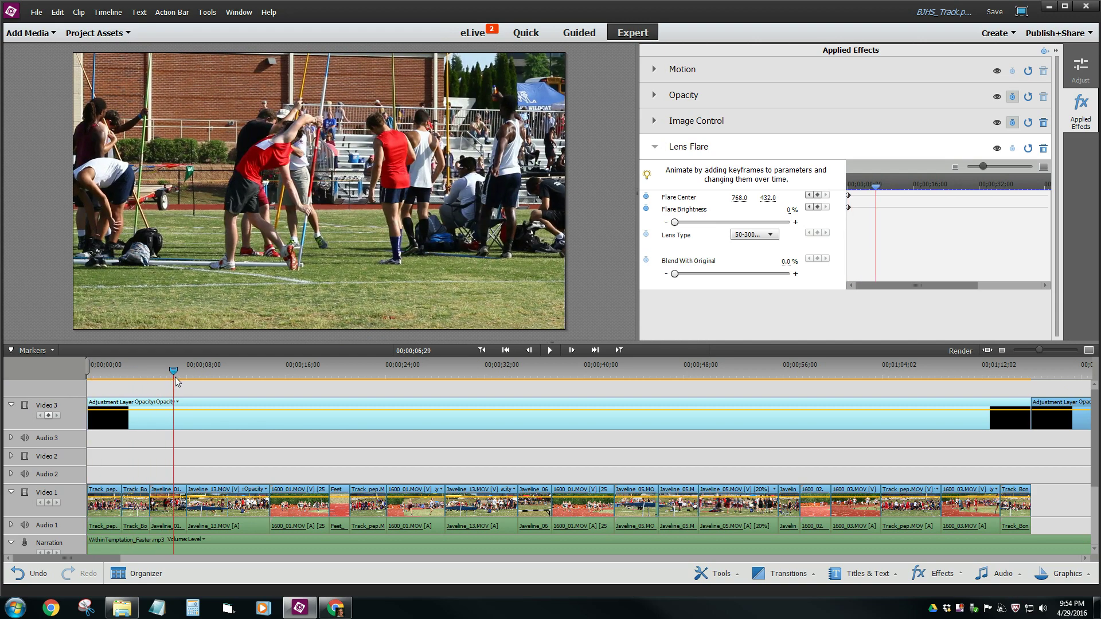
pyautogui.moveTo(174, 377); pyautogui.dragTo(146, 383)
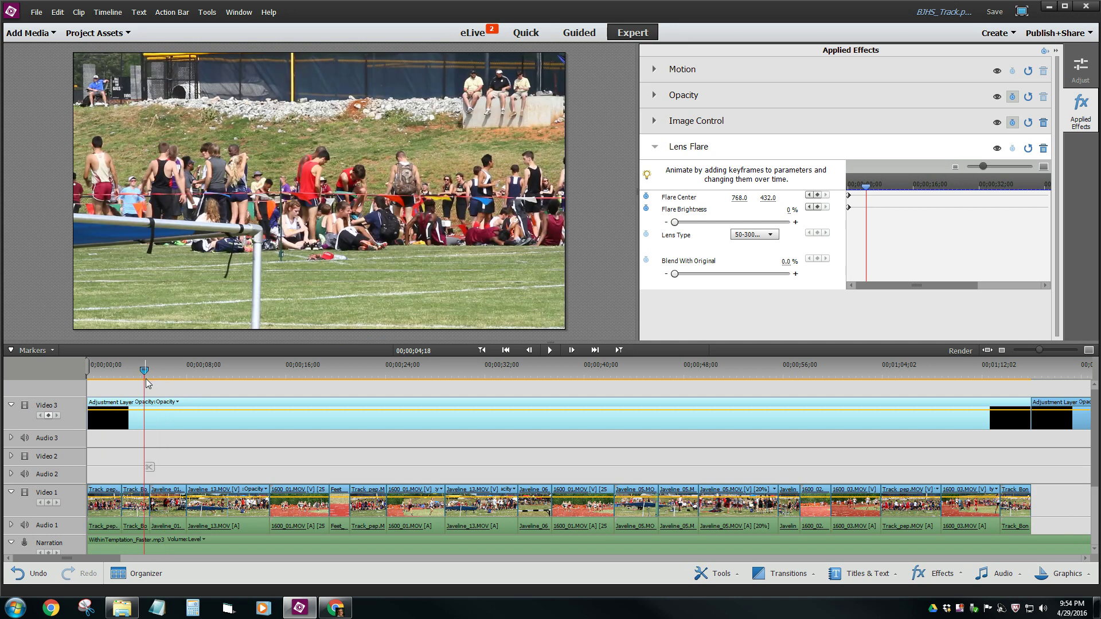
pyautogui.moveTo(983, 166); pyautogui.dragTo(999, 167)
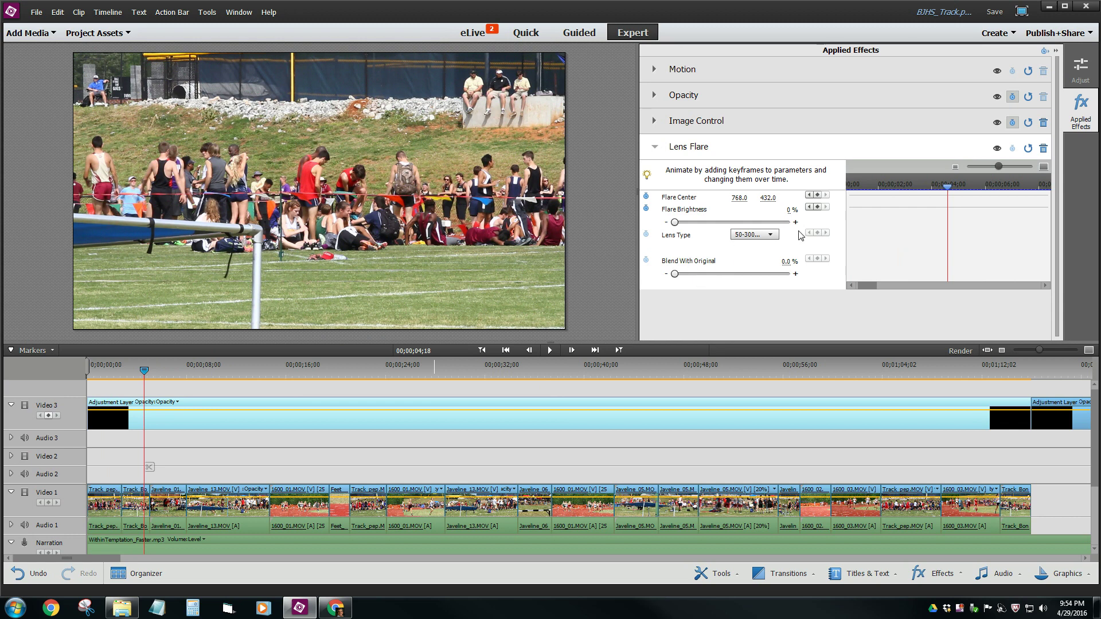
# Keyframe Flare Brightness at 0% at 04;18 and 05;26, with a 173% peak at 05;06.
pyautogui.click(818, 208)
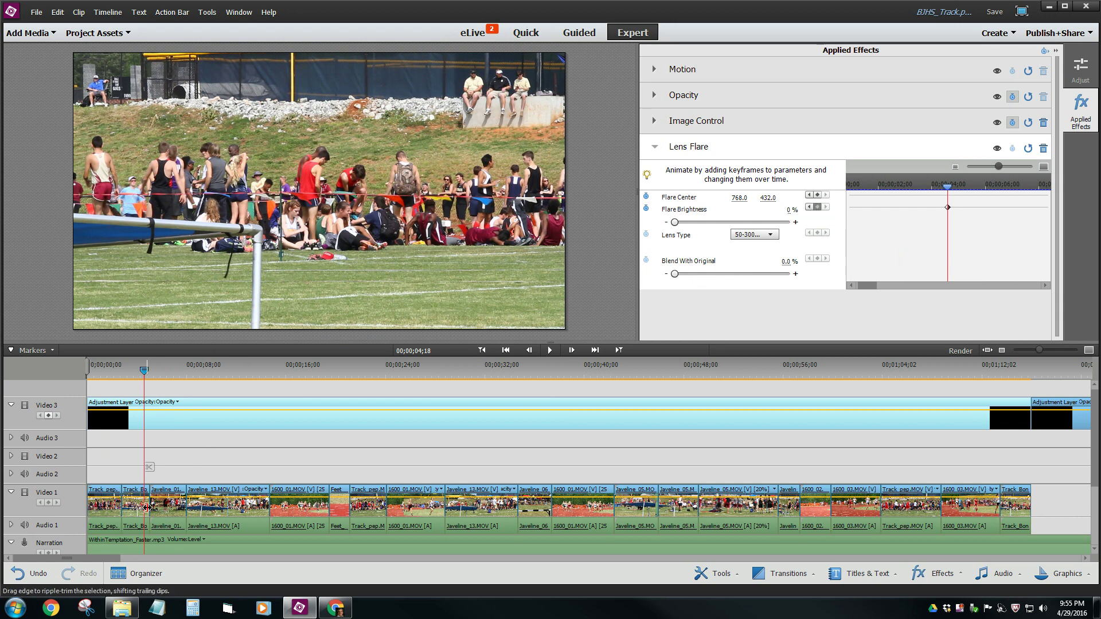
pyautogui.click(159, 373)
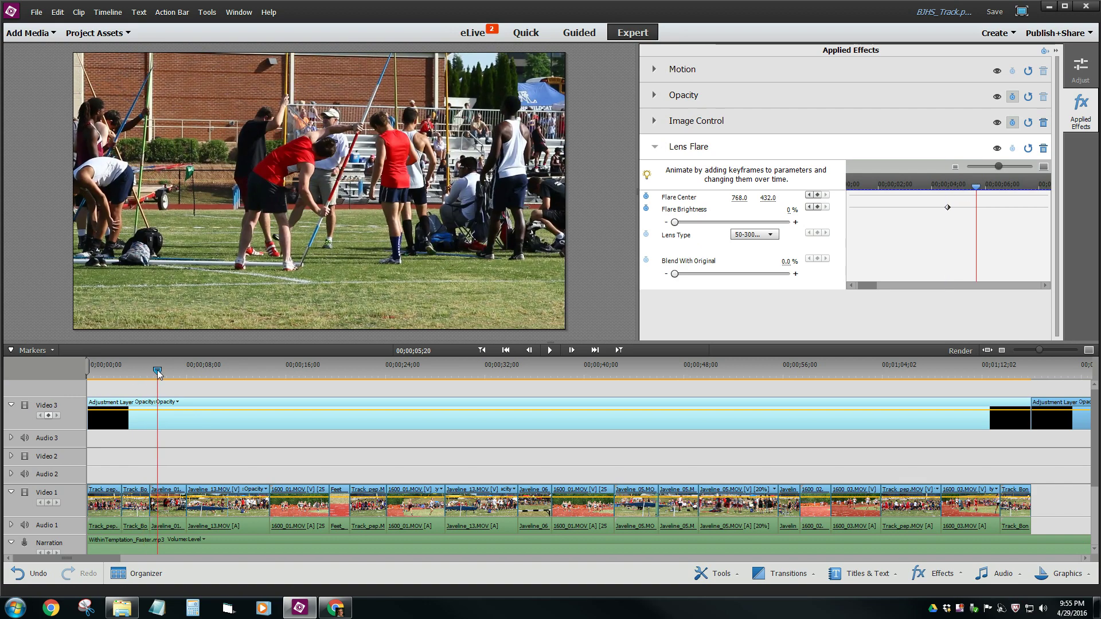
pyautogui.moveTo(158, 373); pyautogui.dragTo(161, 373)
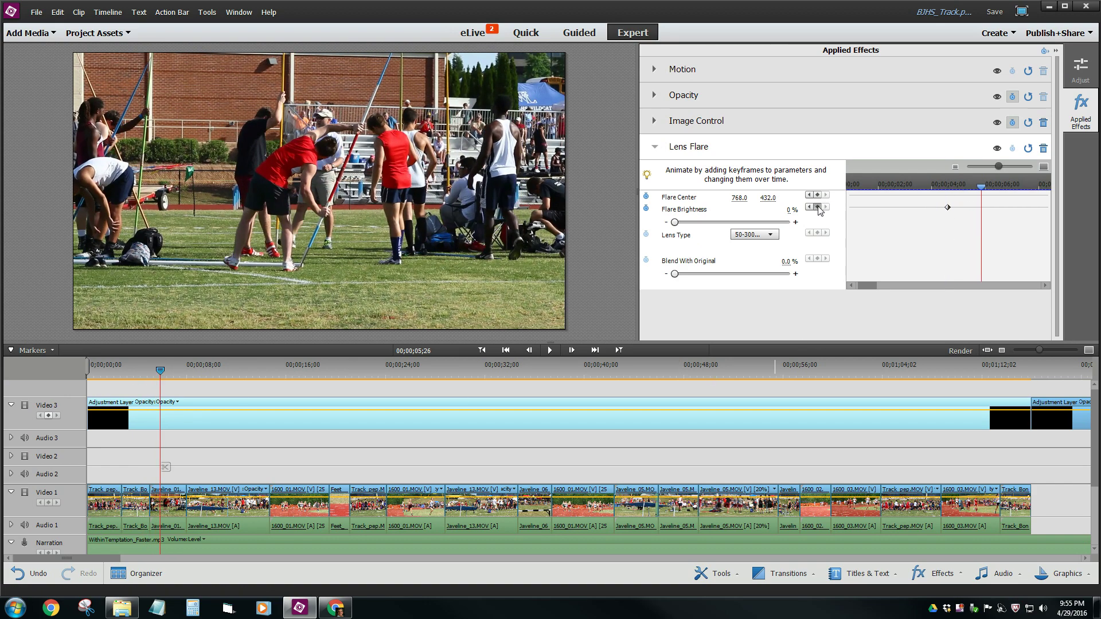
pyautogui.click(956, 191)
pyautogui.moveTo(957, 192); pyautogui.dragTo(967, 193)
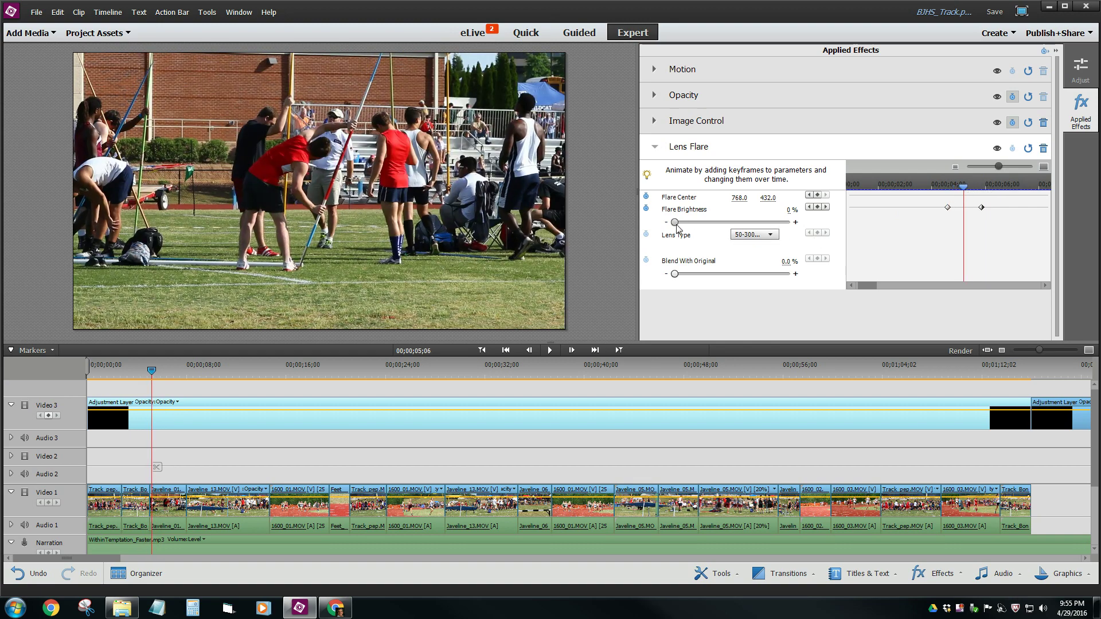
pyautogui.moveTo(675, 223); pyautogui.dragTo(739, 223)
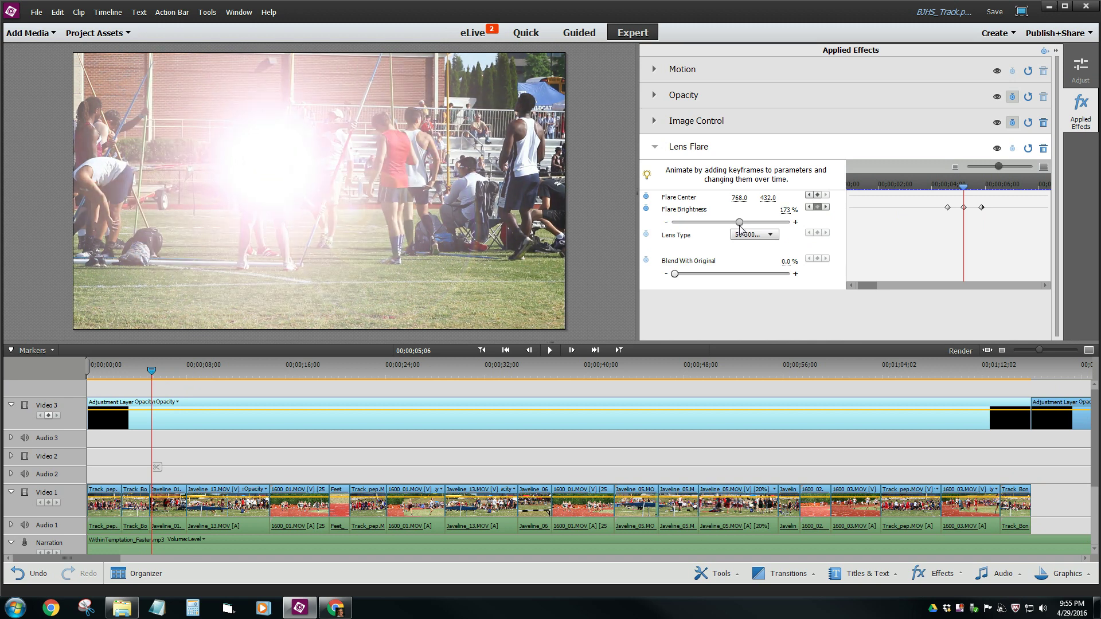
pyautogui.click(809, 208)
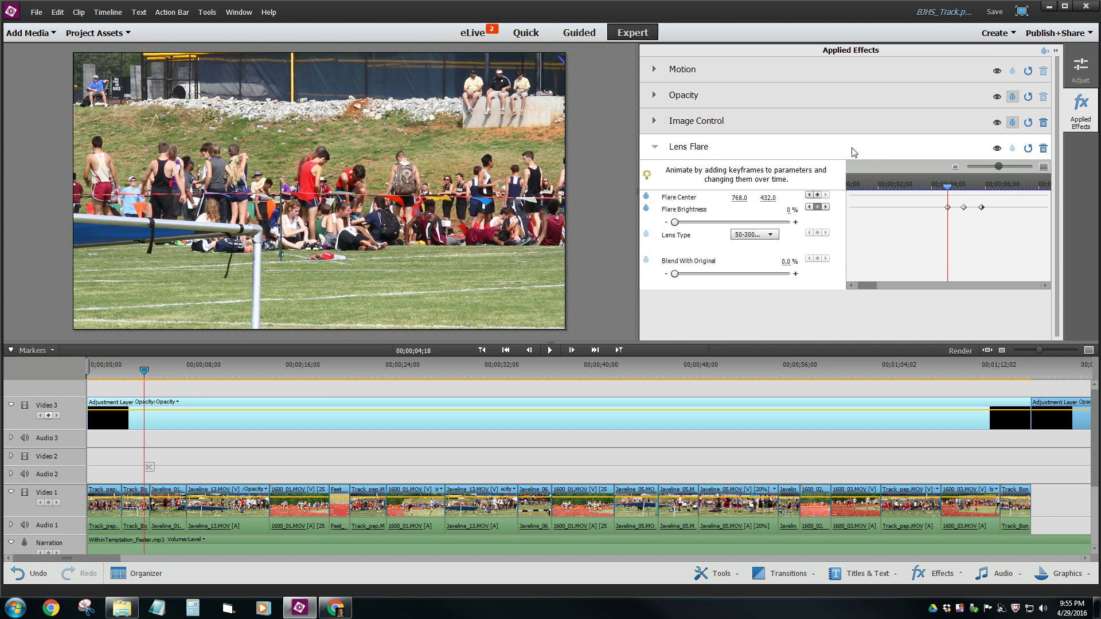
pyautogui.click(719, 149)
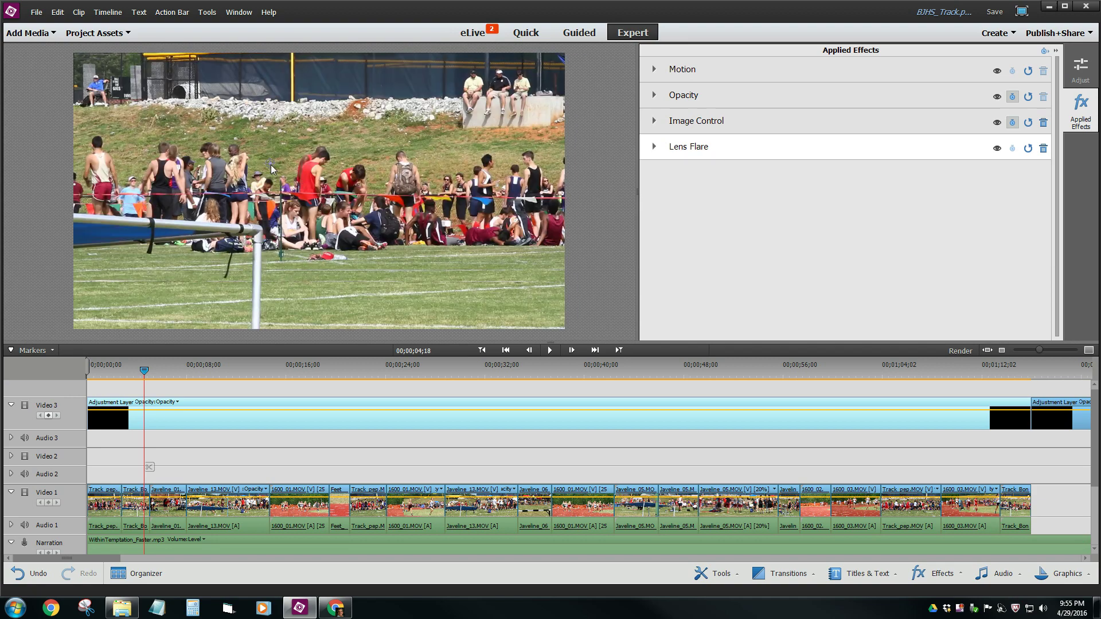
# Place the lens flare centre at the upper left, keyframe it at 05;26, and curve its motion path.
pyautogui.click(654, 148)
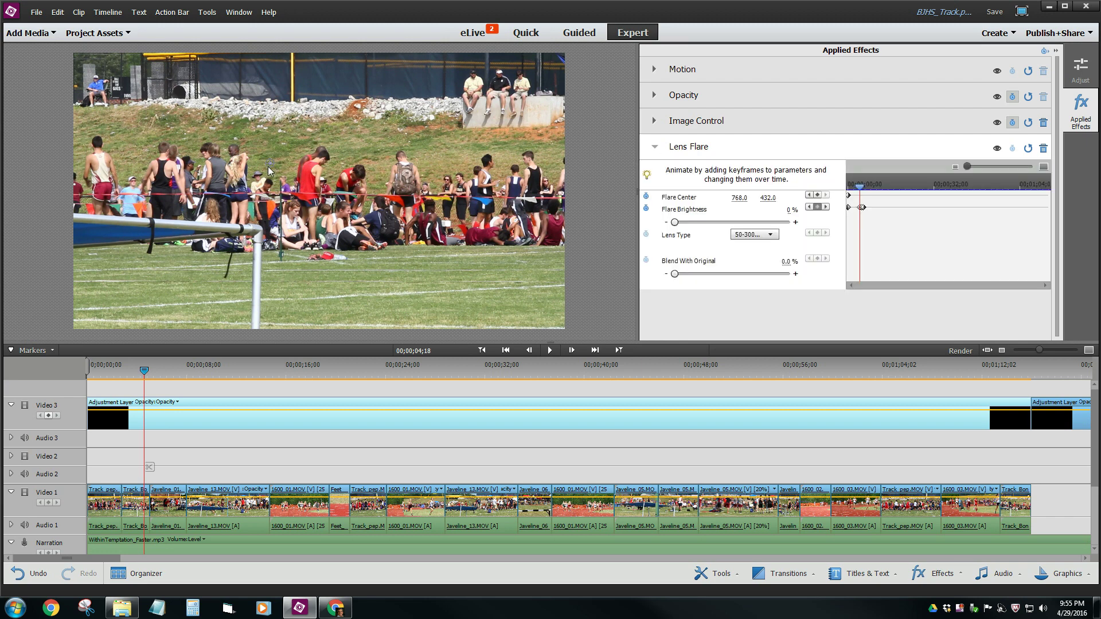
pyautogui.moveTo(269, 166); pyautogui.dragTo(108, 123)
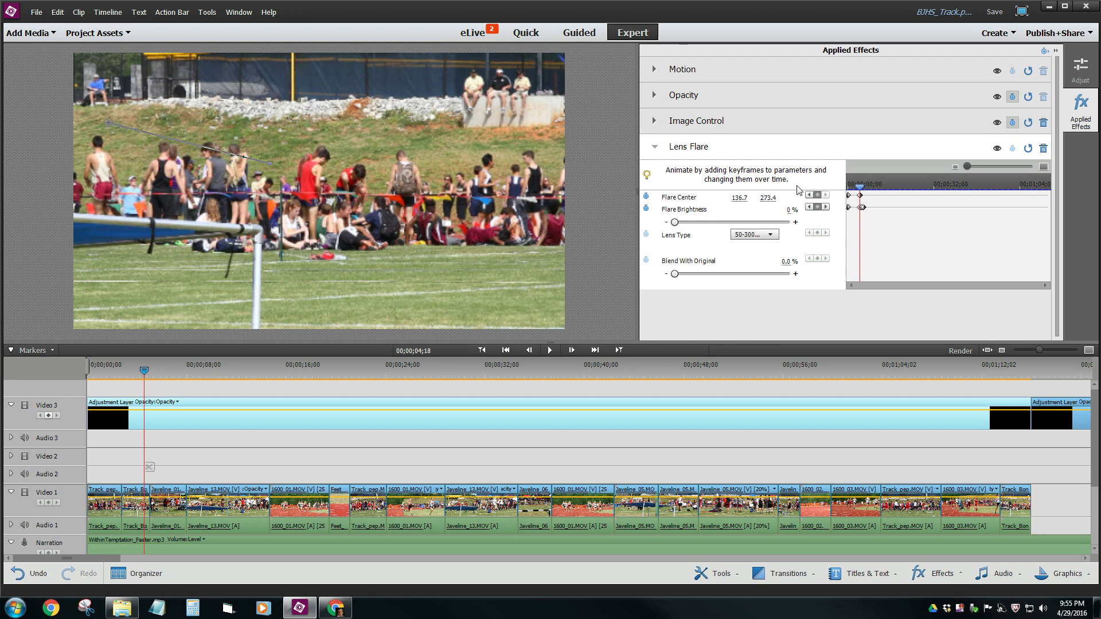
pyautogui.moveTo(970, 166); pyautogui.dragTo(1004, 167)
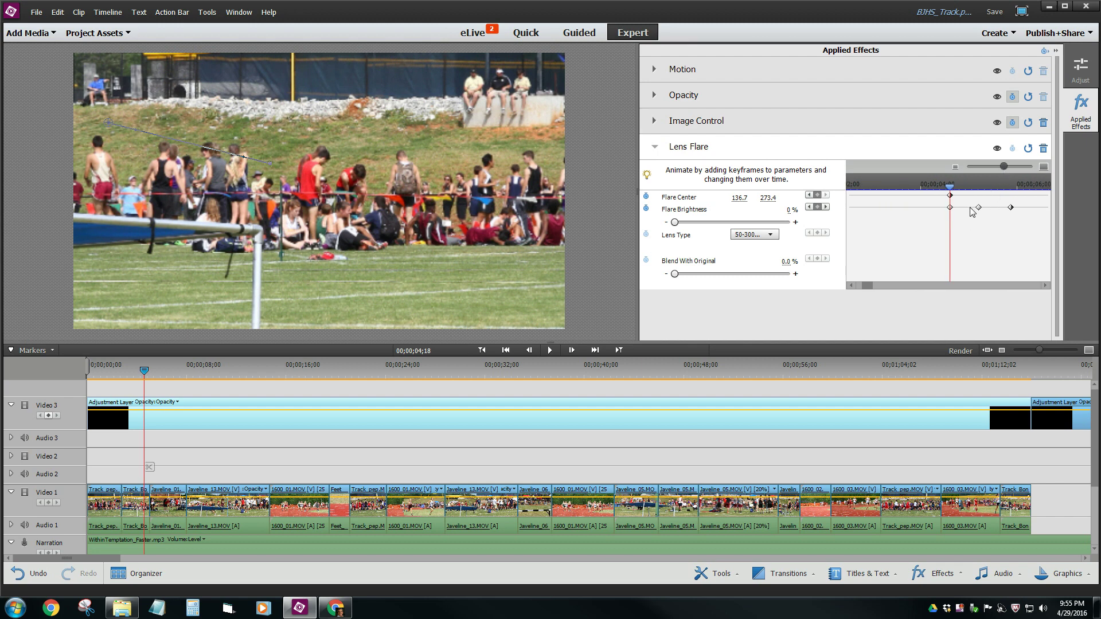
pyautogui.click(826, 207)
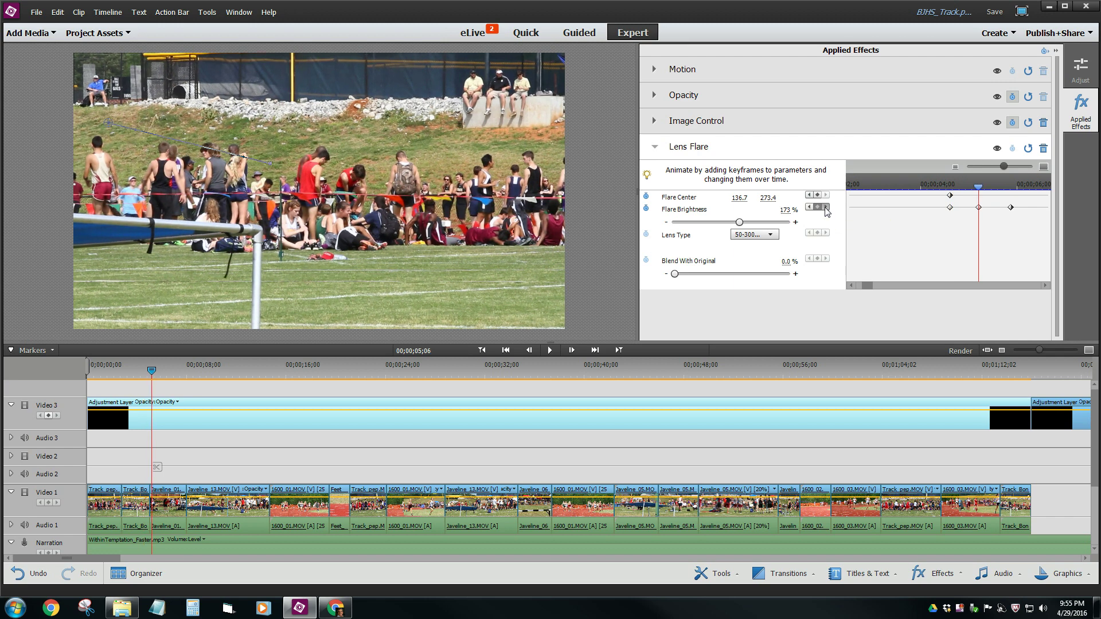
pyautogui.click(826, 207)
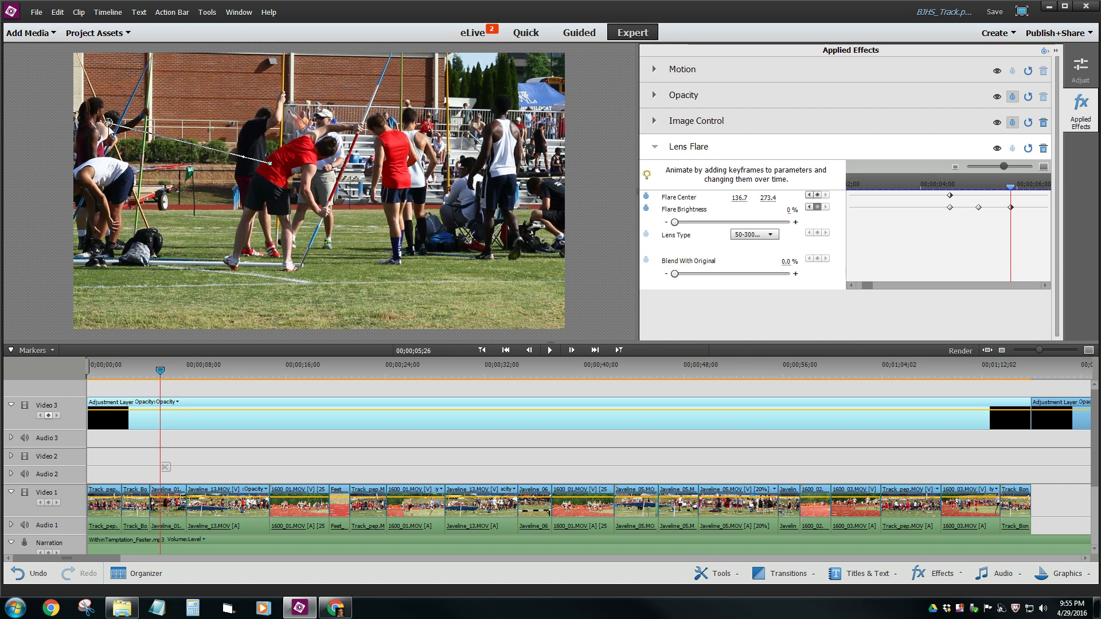
pyautogui.moveTo(109, 123); pyautogui.dragTo(106, 140)
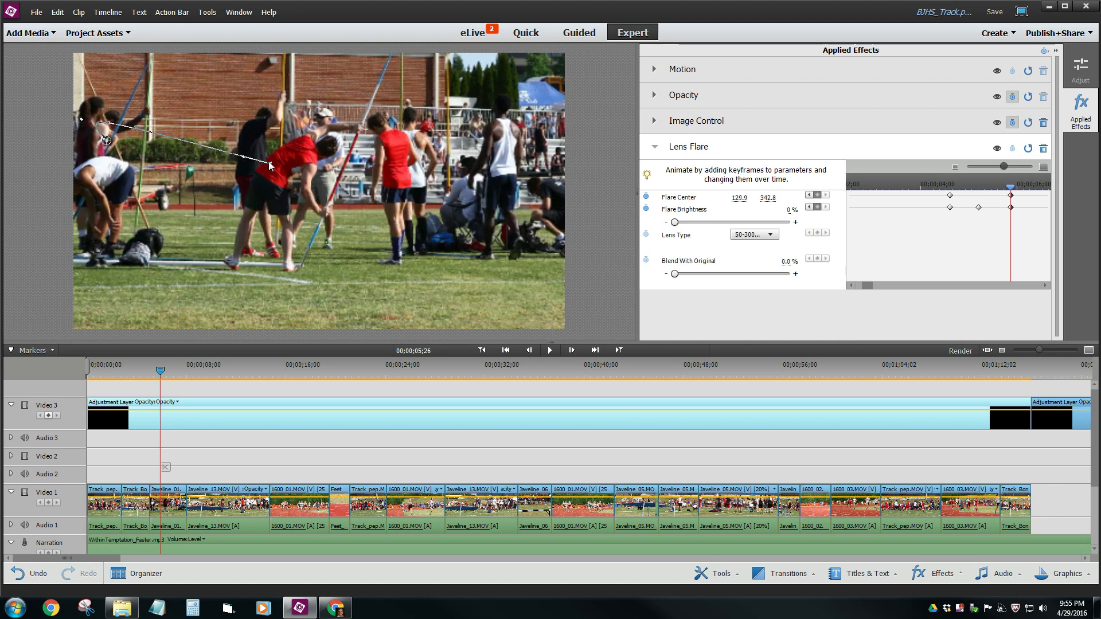
pyautogui.moveTo(268, 160); pyautogui.dragTo(425, 207)
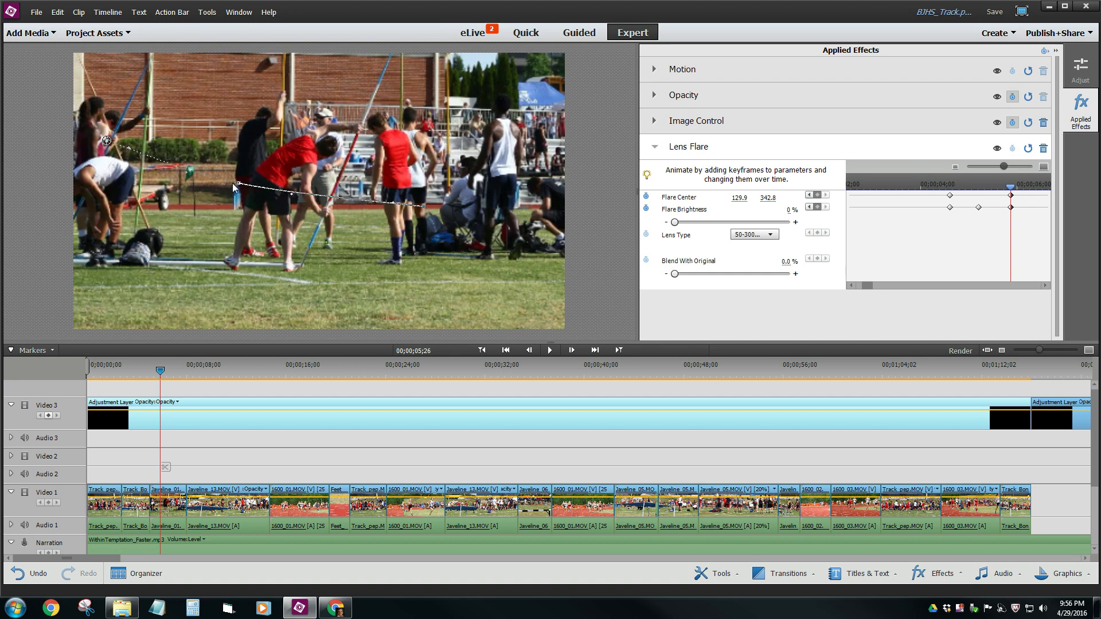
pyautogui.moveTo(225, 184); pyautogui.dragTo(155, 182)
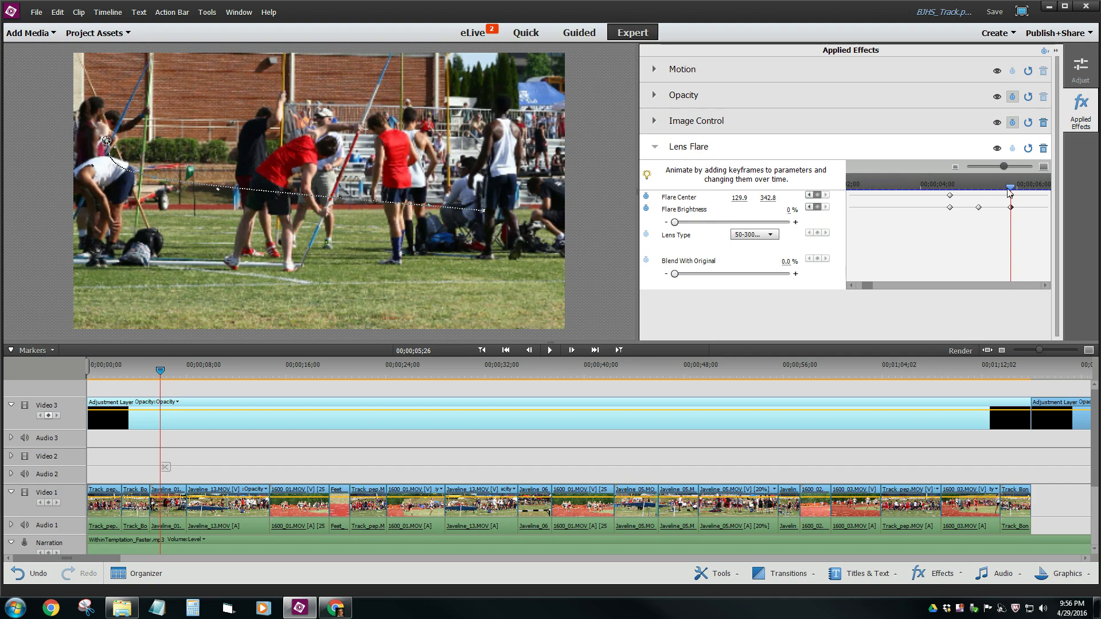
# Reposition the flare centre at 04;23 and 04;01, reshaping the path to end at 347.9, 477.3.
pyautogui.click(968, 193)
pyautogui.moveTo(968, 194); pyautogui.dragTo(958, 194)
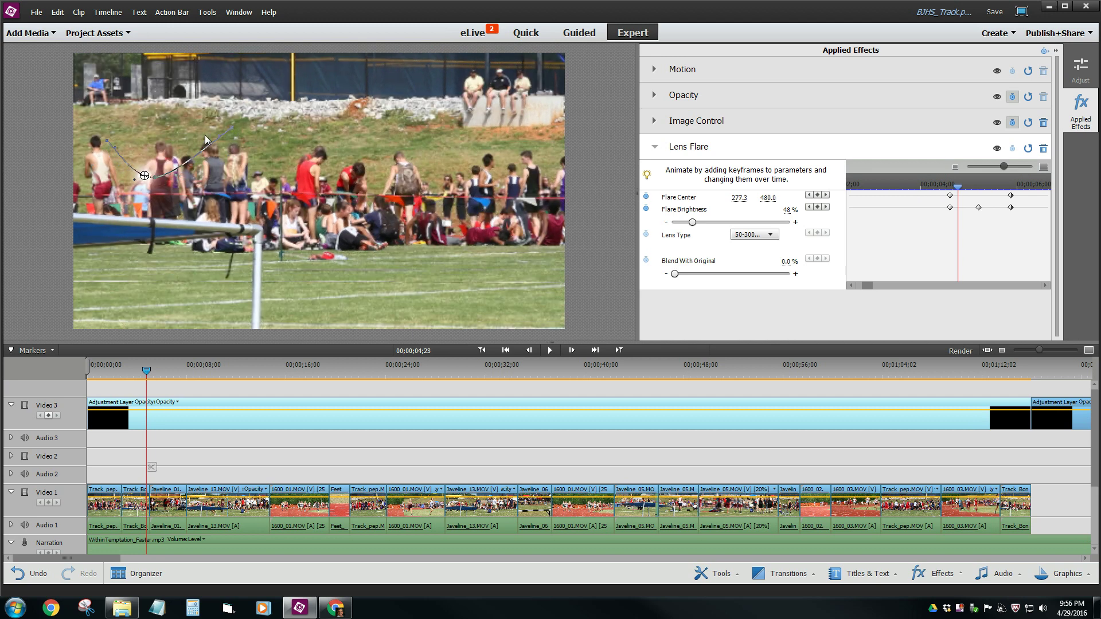
pyautogui.moveTo(144, 176); pyautogui.dragTo(395, 197)
pyautogui.moveTo(230, 131); pyautogui.dragTo(135, 139)
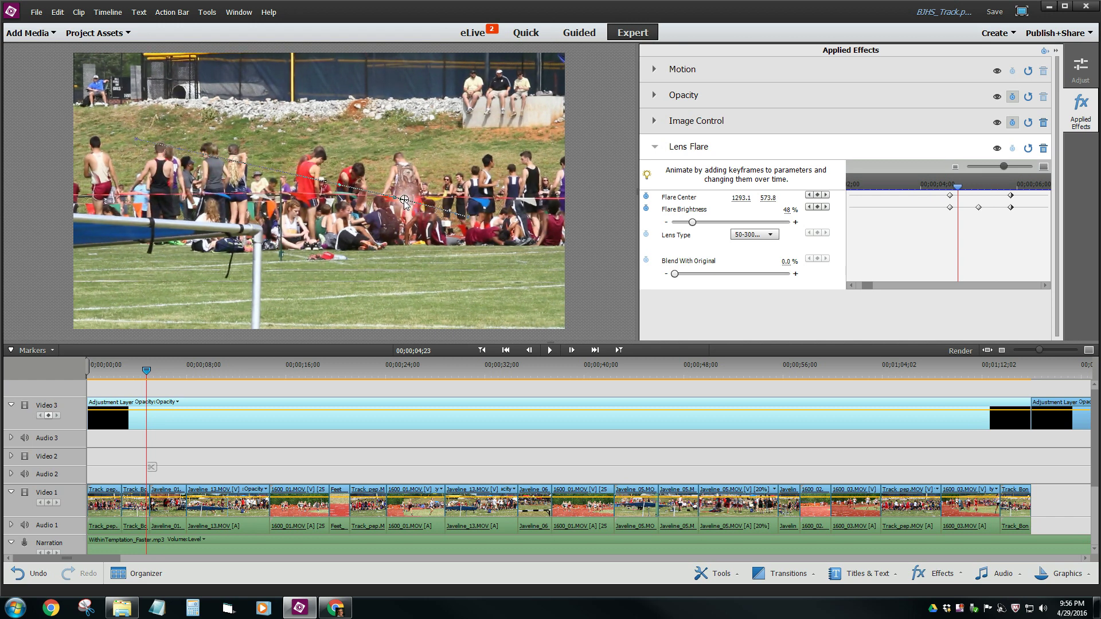
pyautogui.moveTo(340, 188); pyautogui.dragTo(510, 222)
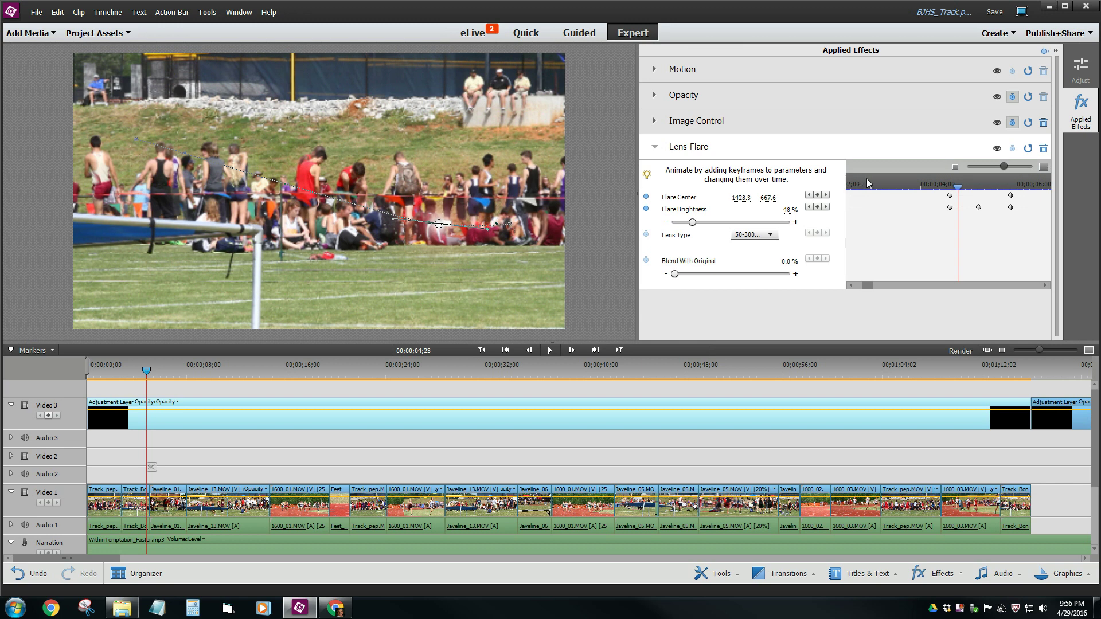
pyautogui.moveTo(963, 191); pyautogui.dragTo(938, 193)
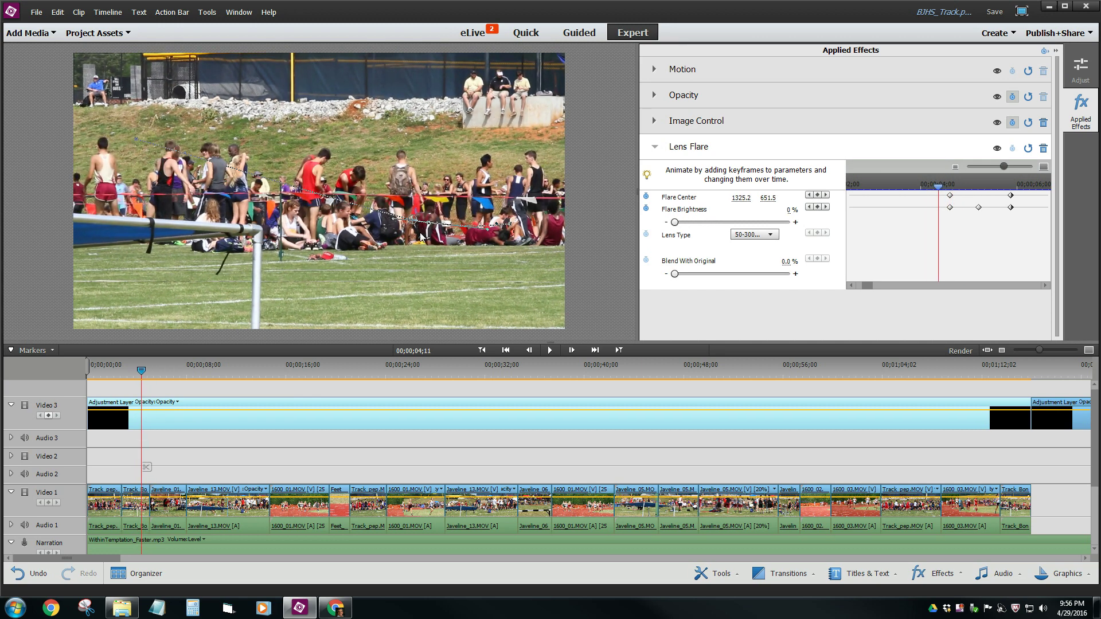
pyautogui.moveTo(402, 224); pyautogui.dragTo(162, 175)
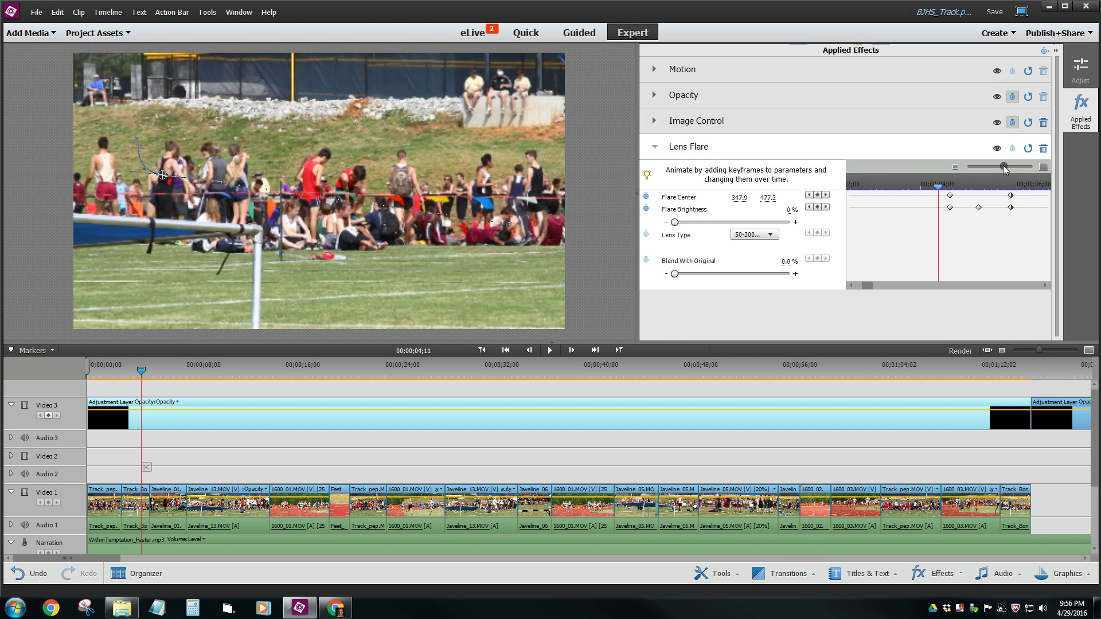
pyautogui.moveTo(1004, 166)
pyautogui.mouseDown()
pyautogui.moveTo(1016, 165)
pyautogui.moveTo(992, 166)
pyautogui.mouseUp()
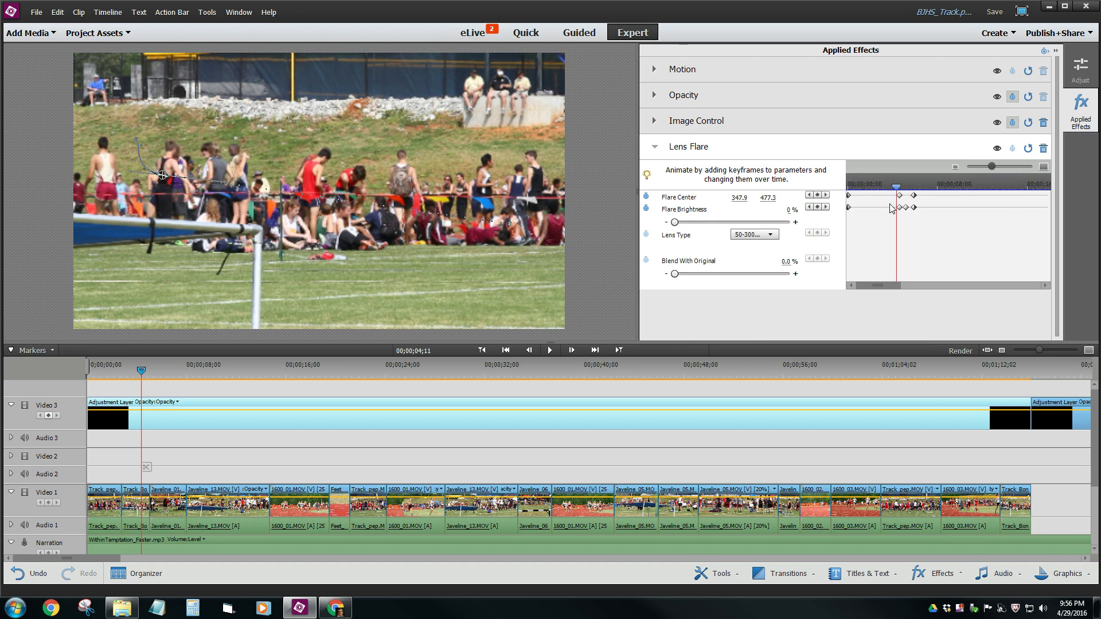
# Remove the 04;18 flare centre keyframe and move the flare centre to the upper left.
pyautogui.click(826, 195)
pyautogui.click(817, 195)
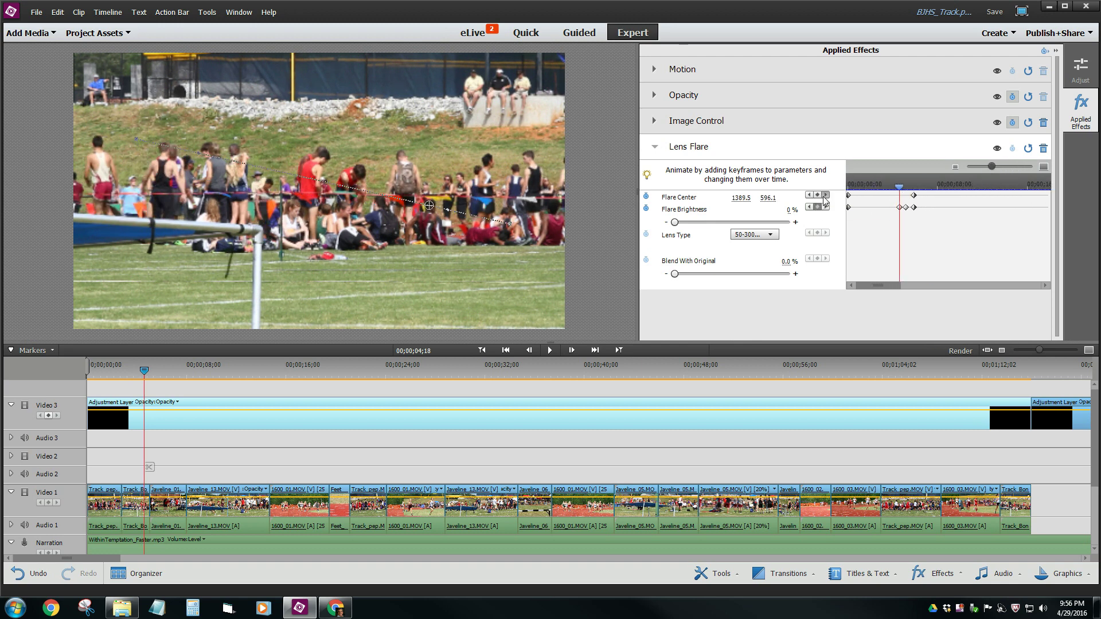
pyautogui.click(826, 195)
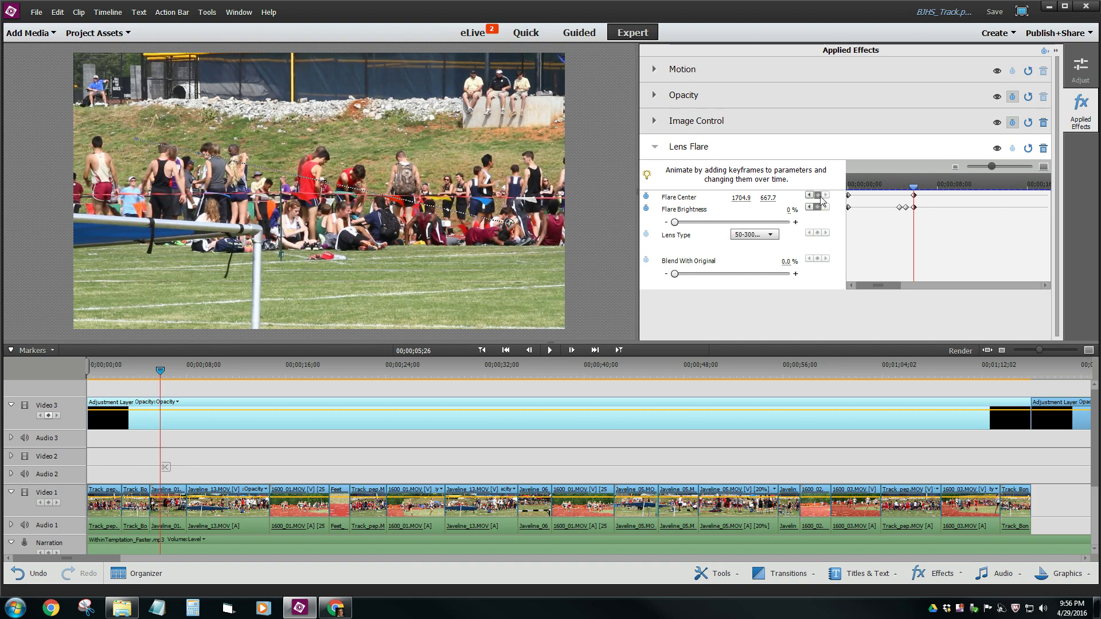
pyautogui.click(809, 207)
pyautogui.click(809, 207)
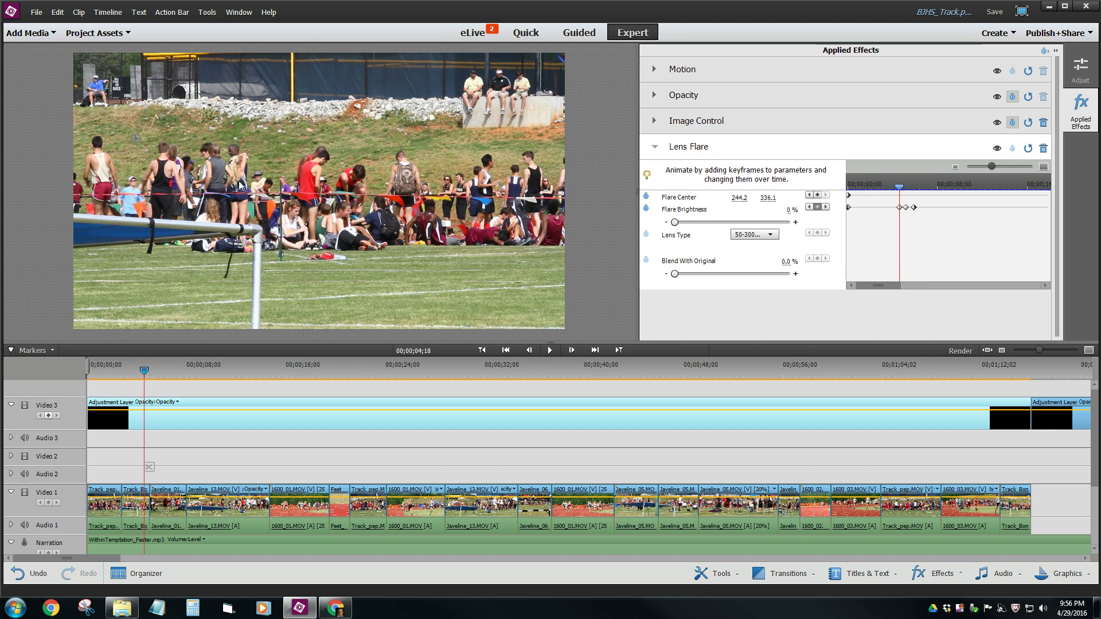
pyautogui.moveTo(132, 140); pyautogui.dragTo(111, 123)
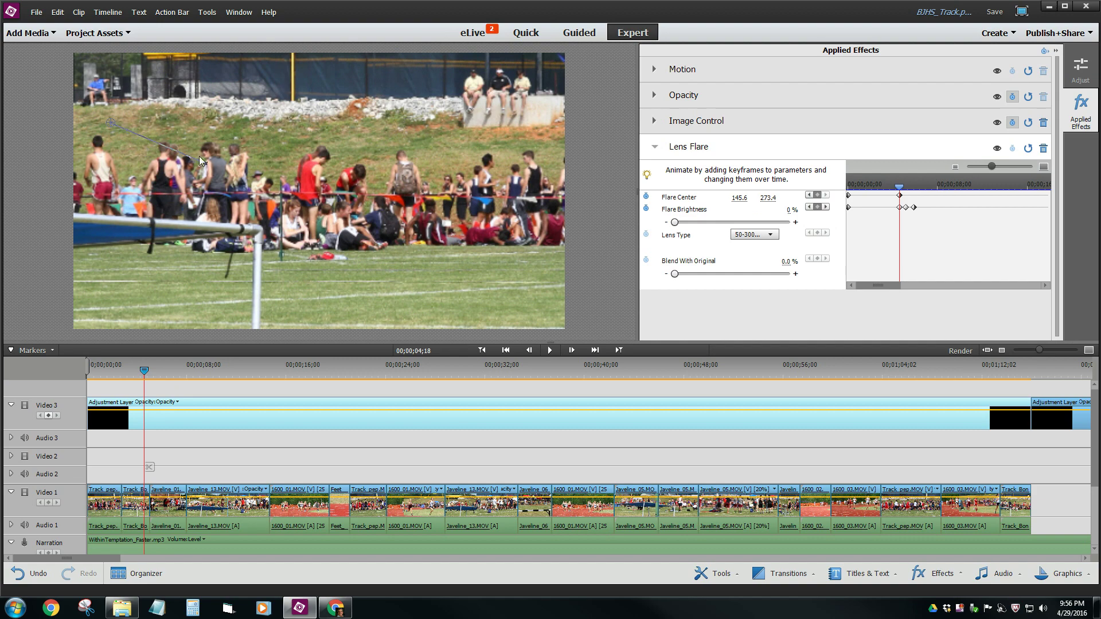
# Fine-tune the flare centre toward the left edge where brightness reaches 0%, then review mid-animation.
pyautogui.moveTo(899, 188); pyautogui.dragTo(905, 189)
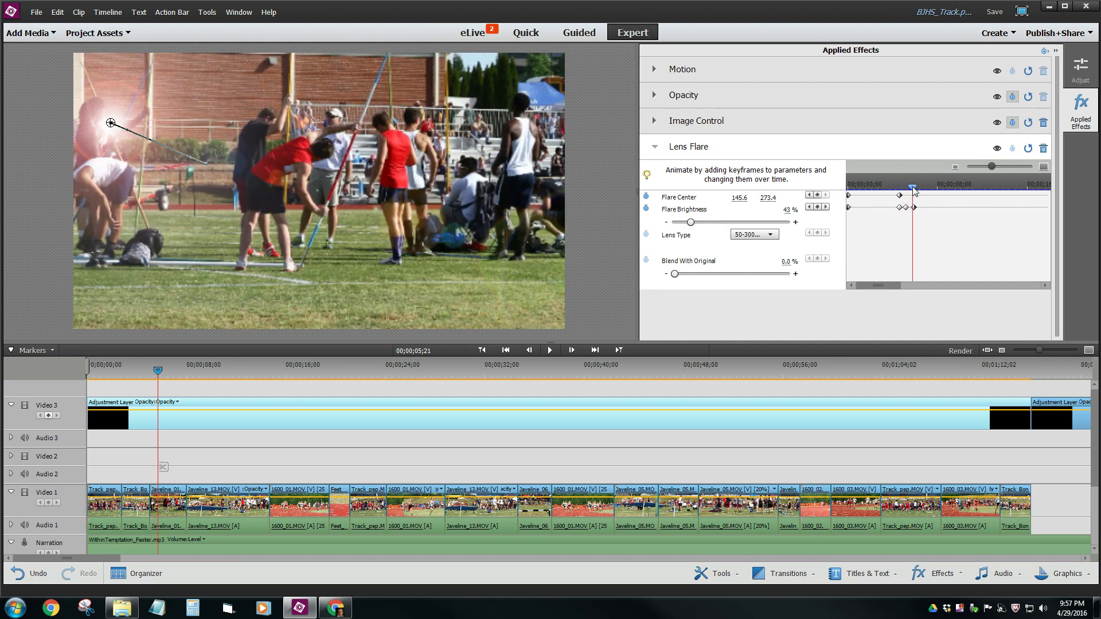
pyautogui.moveTo(915, 192); pyautogui.dragTo(913, 192)
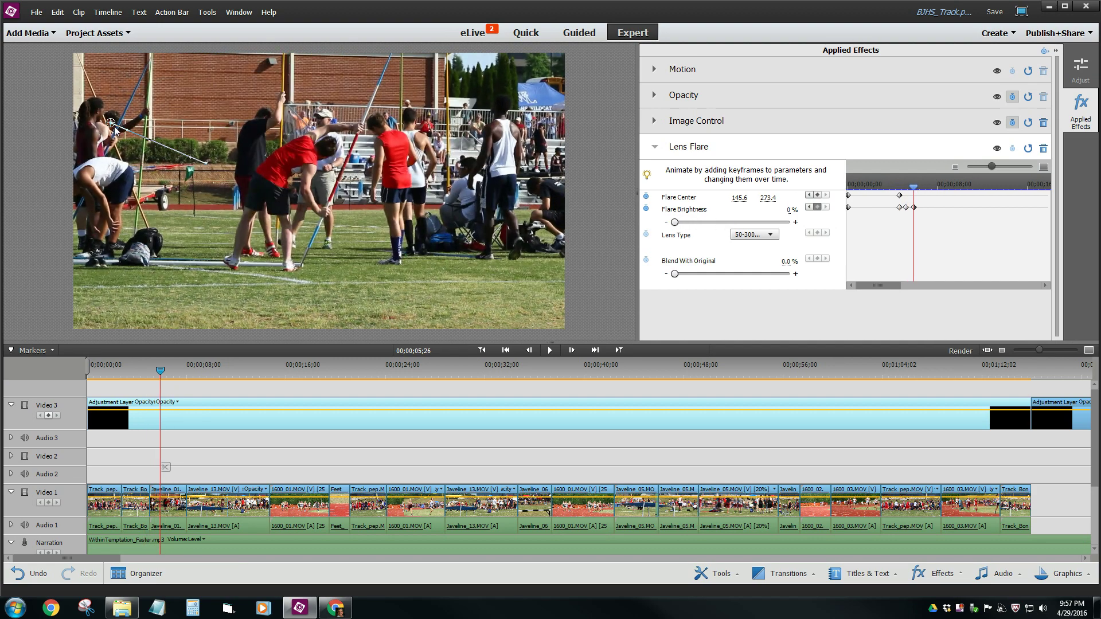
pyautogui.moveTo(111, 123); pyautogui.dragTo(95, 193)
pyautogui.click(305, 193)
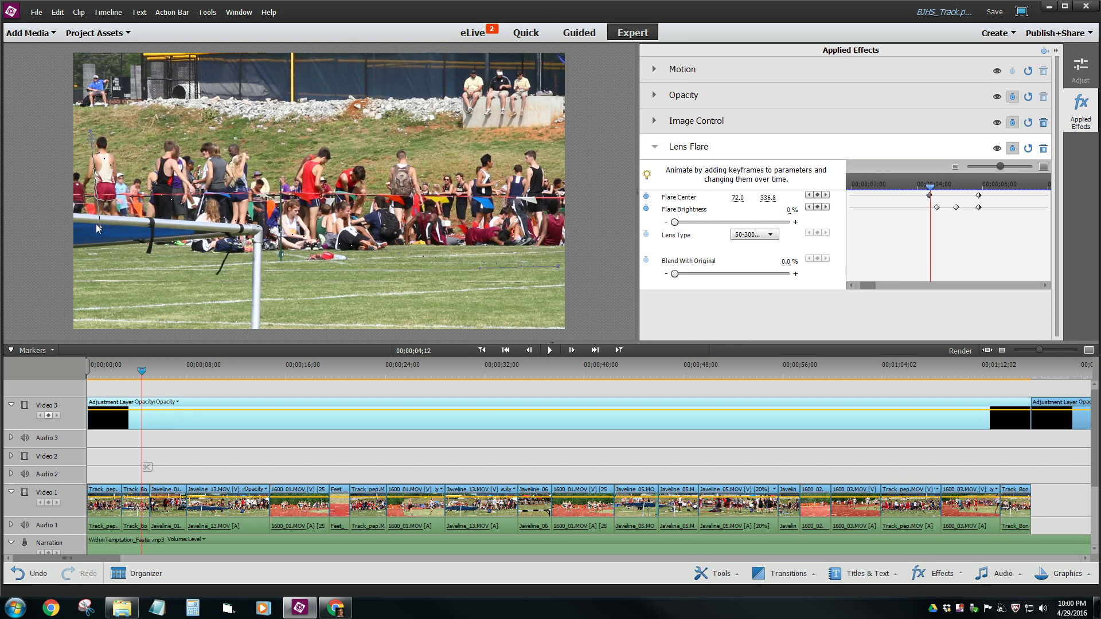
pyautogui.moveTo(101, 227); pyautogui.dragTo(122, 238)
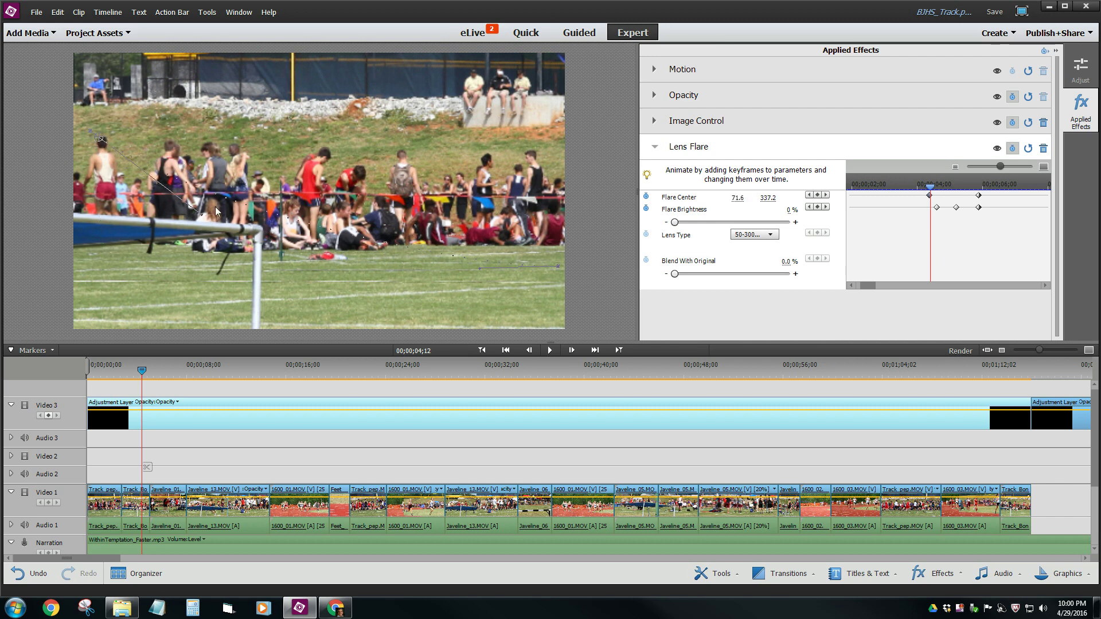
pyautogui.moveTo(217, 212); pyautogui.dragTo(263, 170)
pyautogui.moveTo(197, 239); pyautogui.dragTo(126, 254)
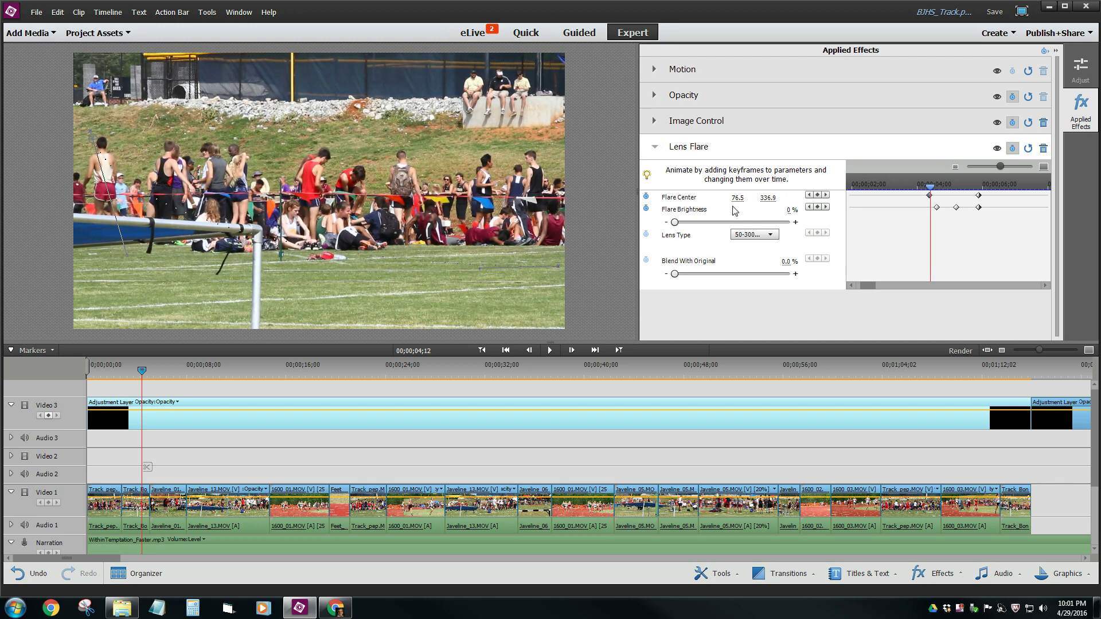
pyautogui.click(827, 195)
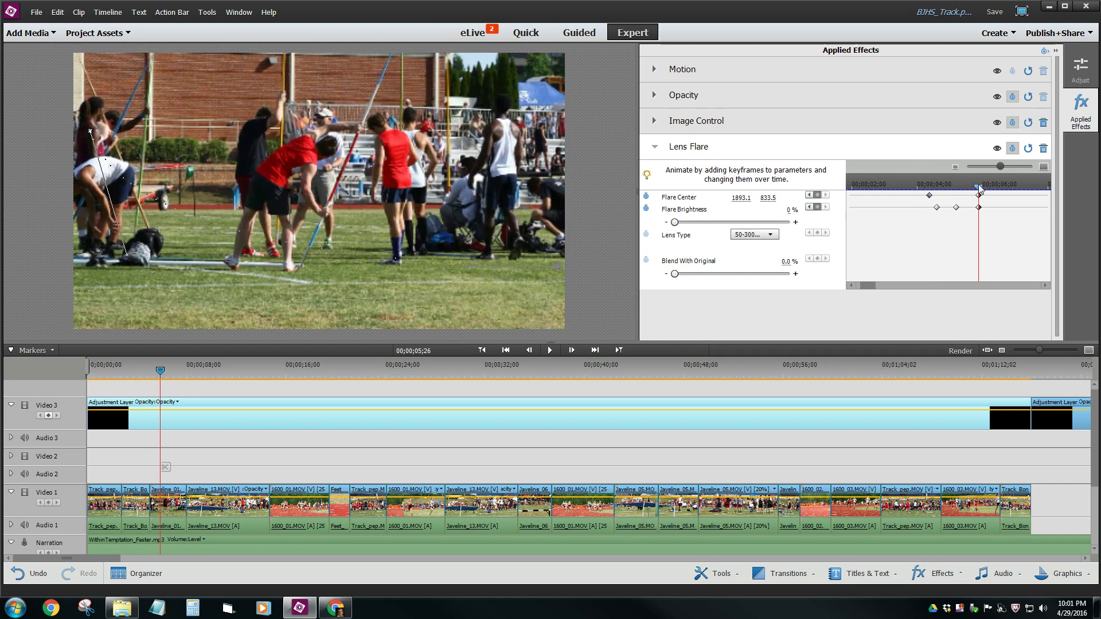
pyautogui.moveTo(979, 189); pyautogui.dragTo(876, 191)
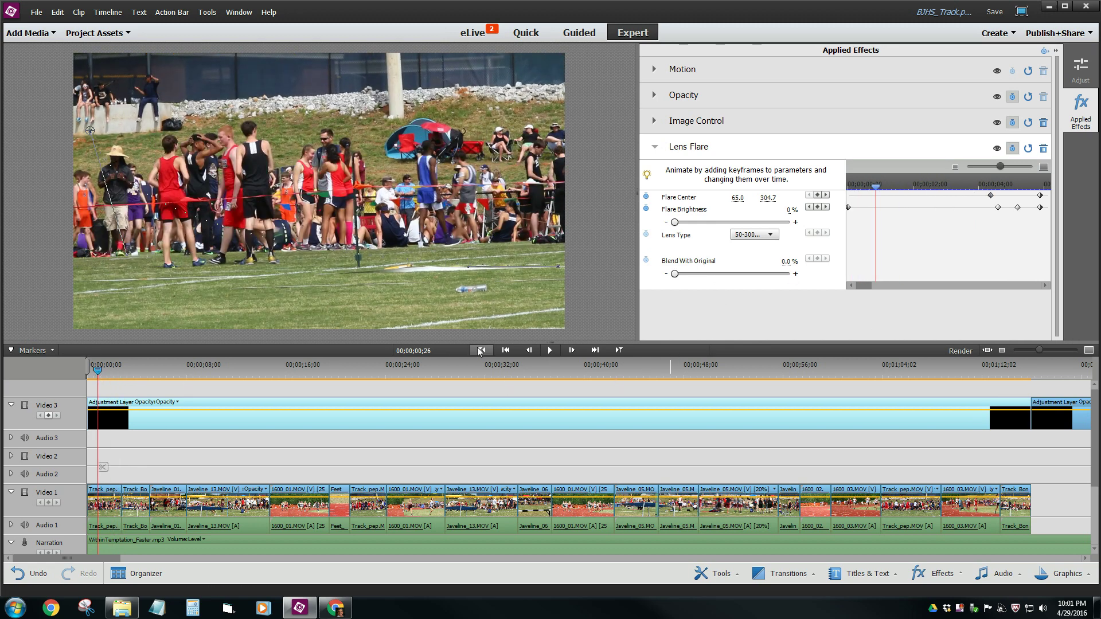
# Preview the lens flare animation, then park the playhead at about 04;14.
pyautogui.click(548, 351)
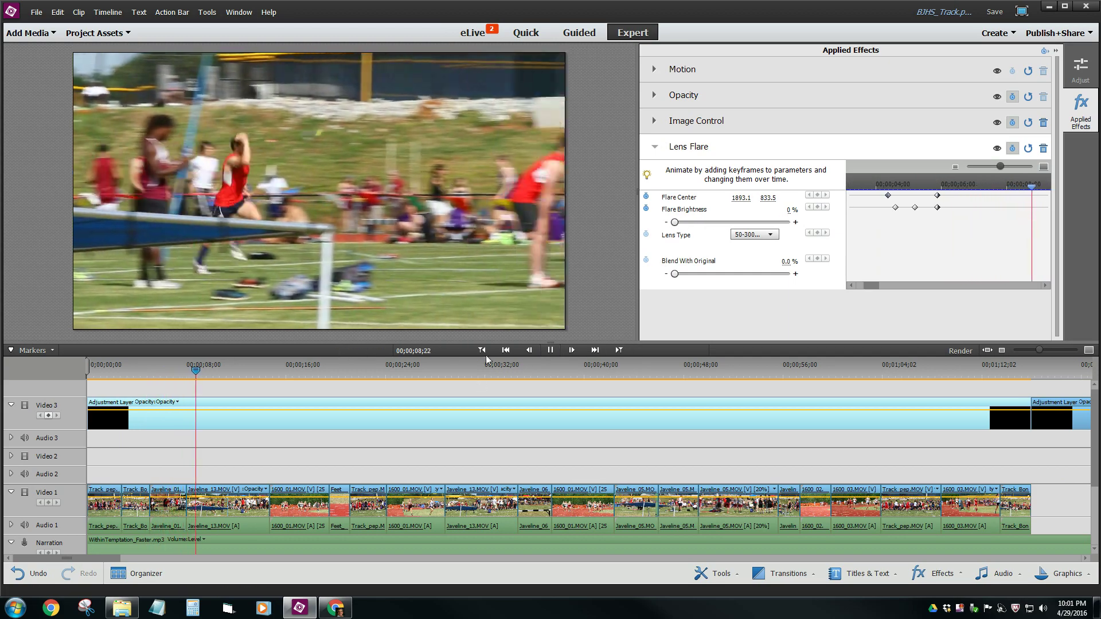
pyautogui.click(550, 351)
pyautogui.moveTo(193, 370); pyautogui.dragTo(144, 376)
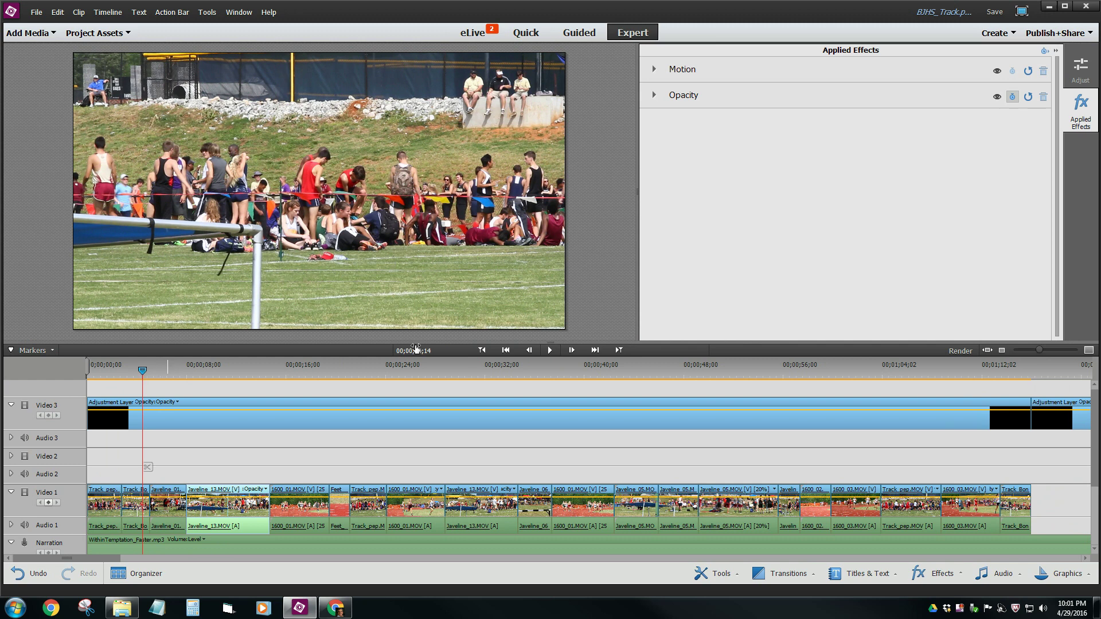
# Apply Vignetting from the Effects library to the Video 3 adjustment layer and scrub to check it.
pyautogui.click(937, 574)
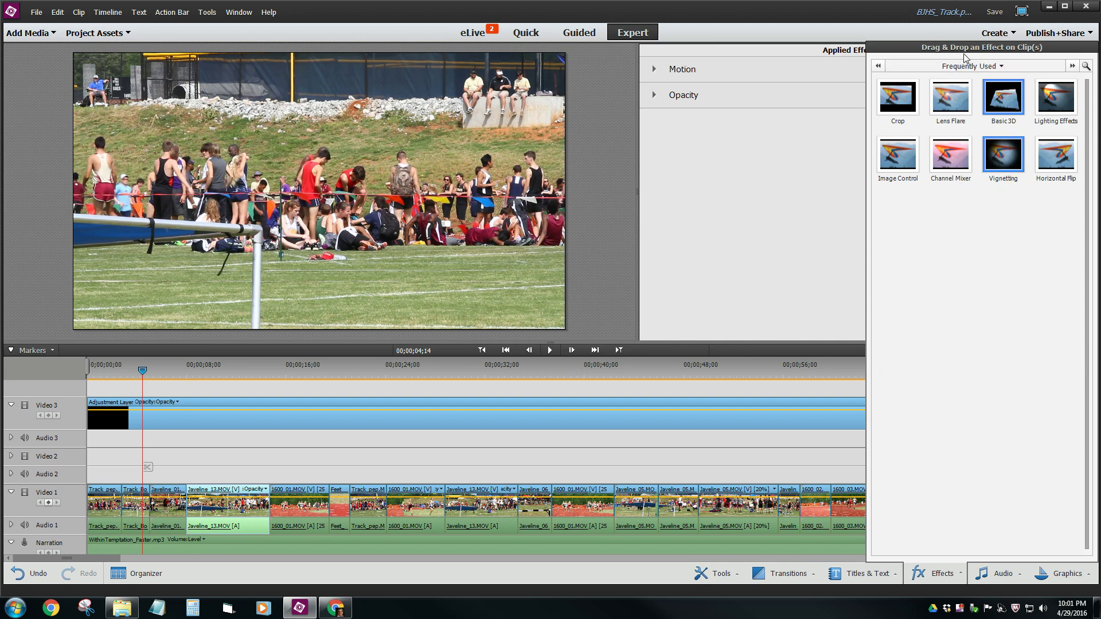
pyautogui.moveTo(998, 162); pyautogui.dragTo(372, 429)
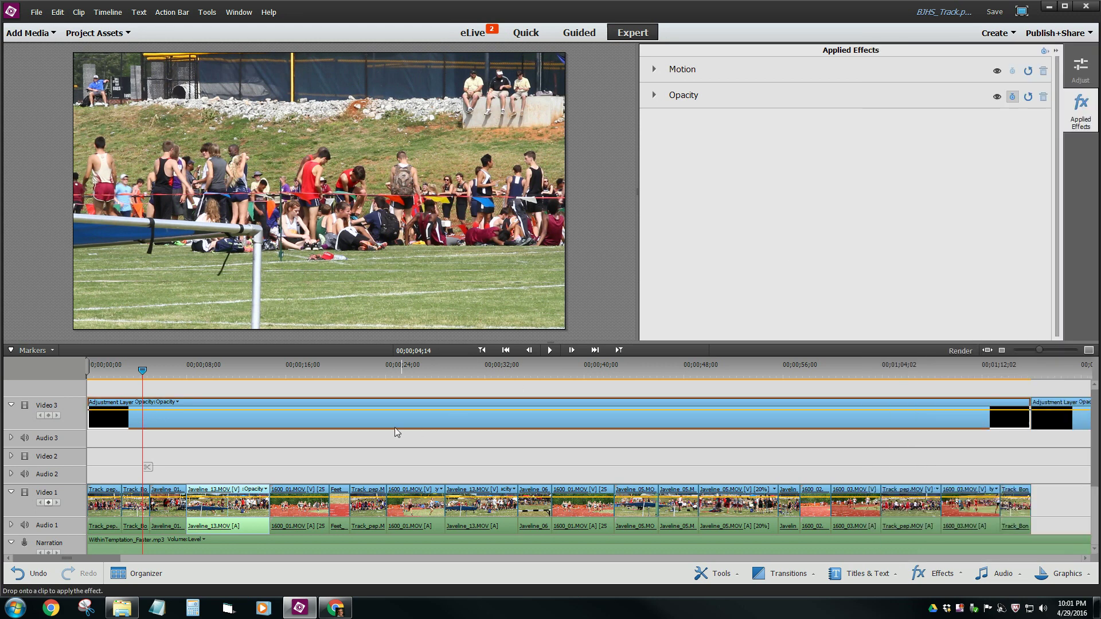
pyautogui.moveTo(245, 424); pyautogui.dragTo(246, 423)
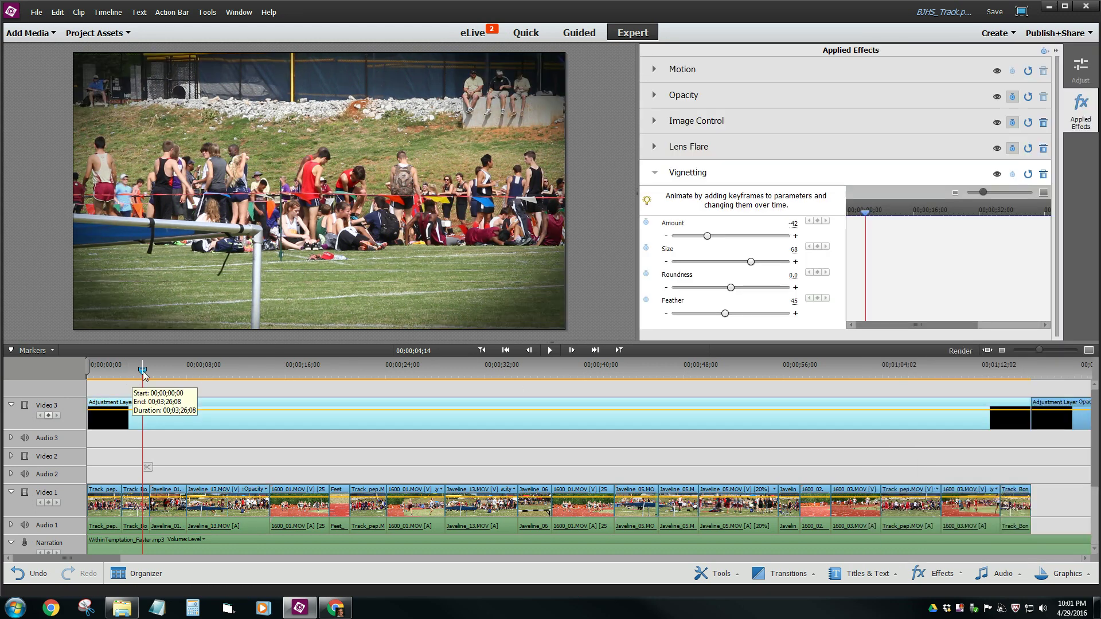
pyautogui.moveTo(89, 373)
pyautogui.mouseDown()
pyautogui.moveTo(323, 379)
pyautogui.moveTo(71, 377)
pyautogui.mouseUp()
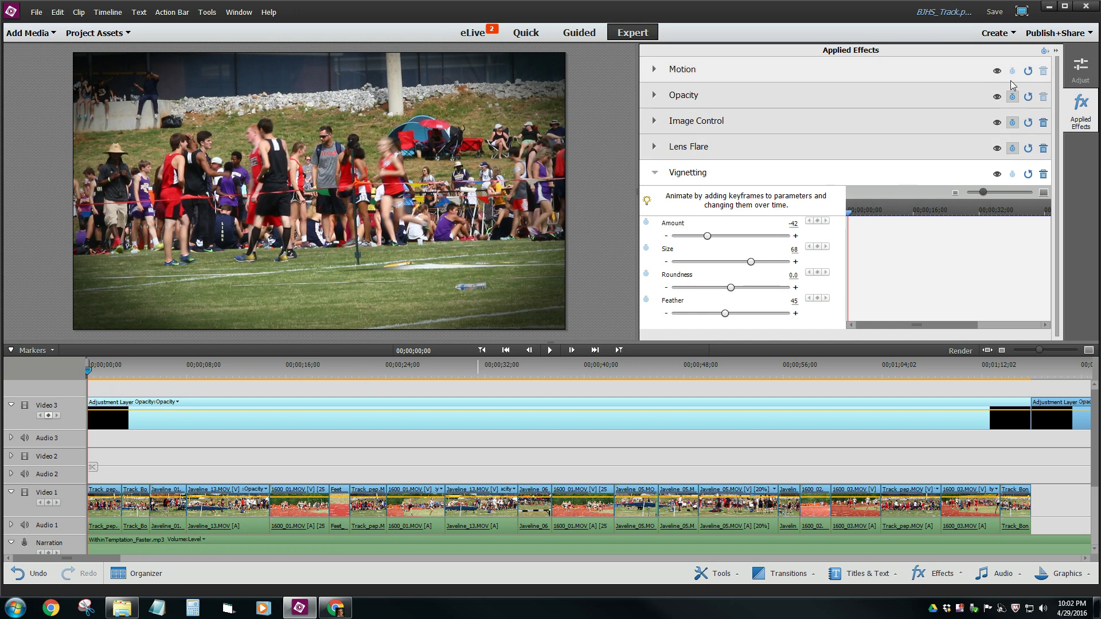
# Narrow the effects panel to enlarge the preview and return to the video's start.
pyautogui.click(1046, 51)
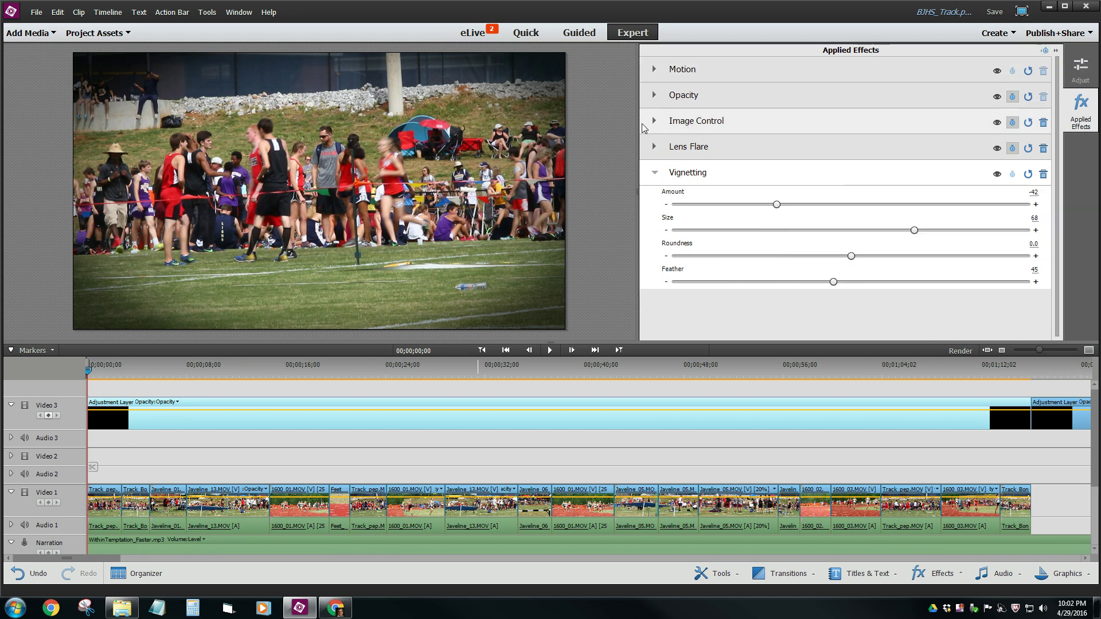
pyautogui.moveTo(639, 122); pyautogui.dragTo(685, 129)
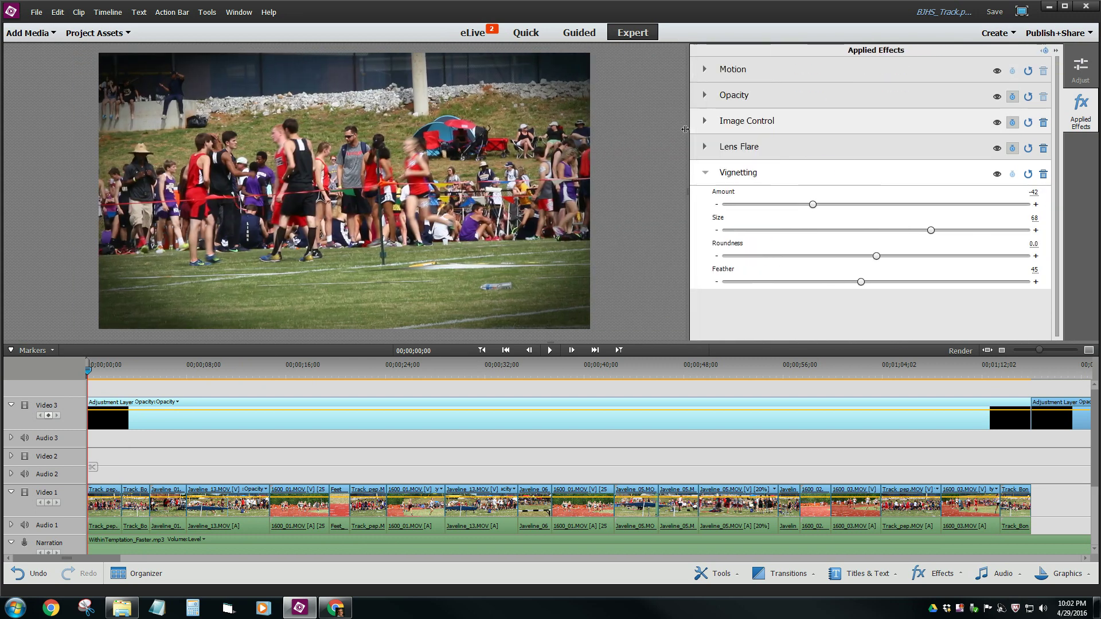
pyautogui.click(1044, 50)
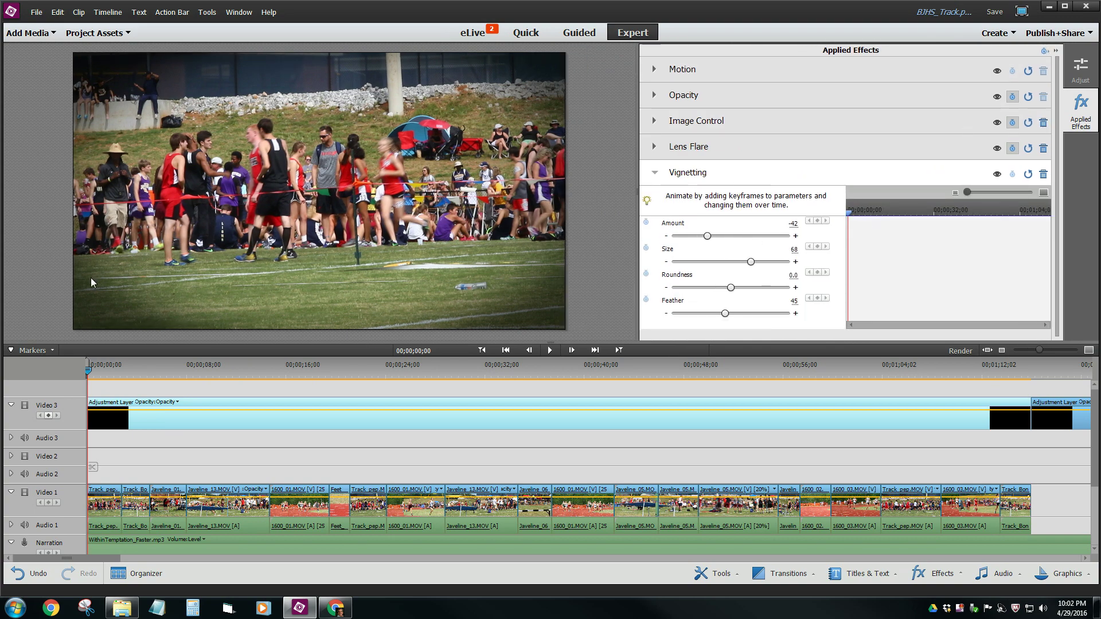
pyautogui.moveTo(90, 371)
pyautogui.mouseDown()
pyautogui.moveTo(124, 371)
pyautogui.moveTo(72, 370)
pyautogui.mouseUp()
# Keyframe Vignetting Amount at 0 at 00;00, -42 at 06;07, and about 0 at 10;00.
pyautogui.click(646, 223)
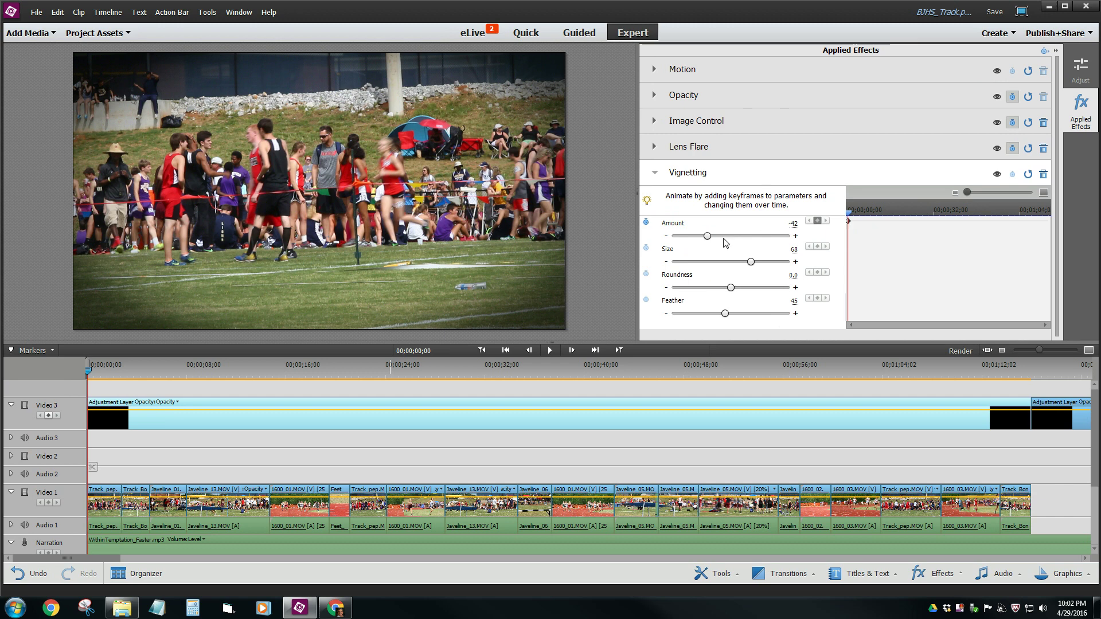
pyautogui.moveTo(709, 236); pyautogui.dragTo(740, 235)
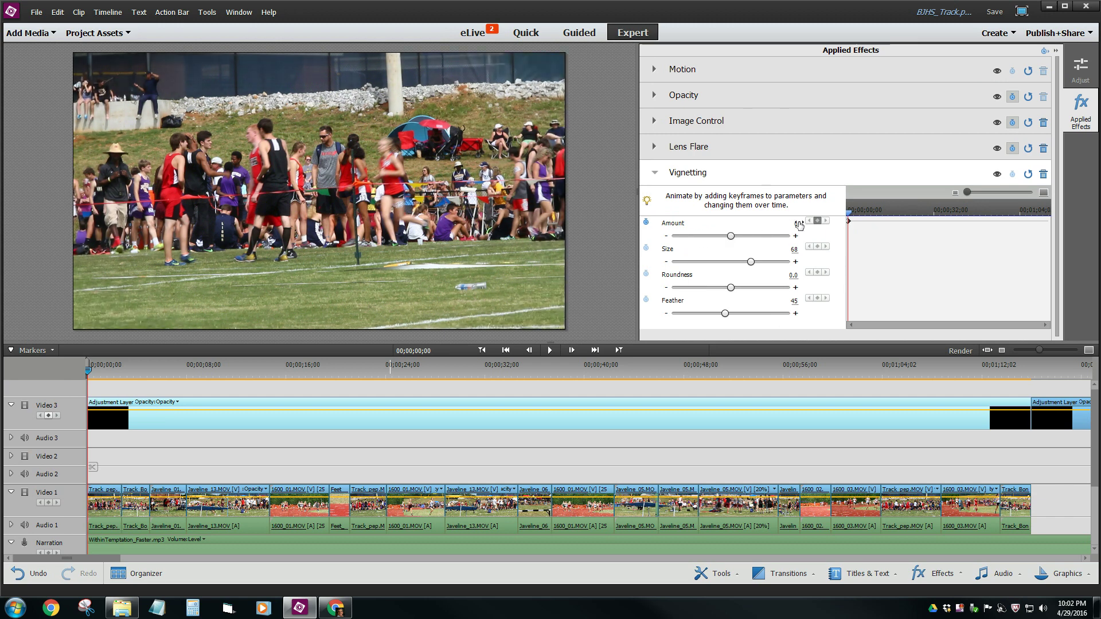
pyautogui.moveTo(95, 374); pyautogui.dragTo(168, 378)
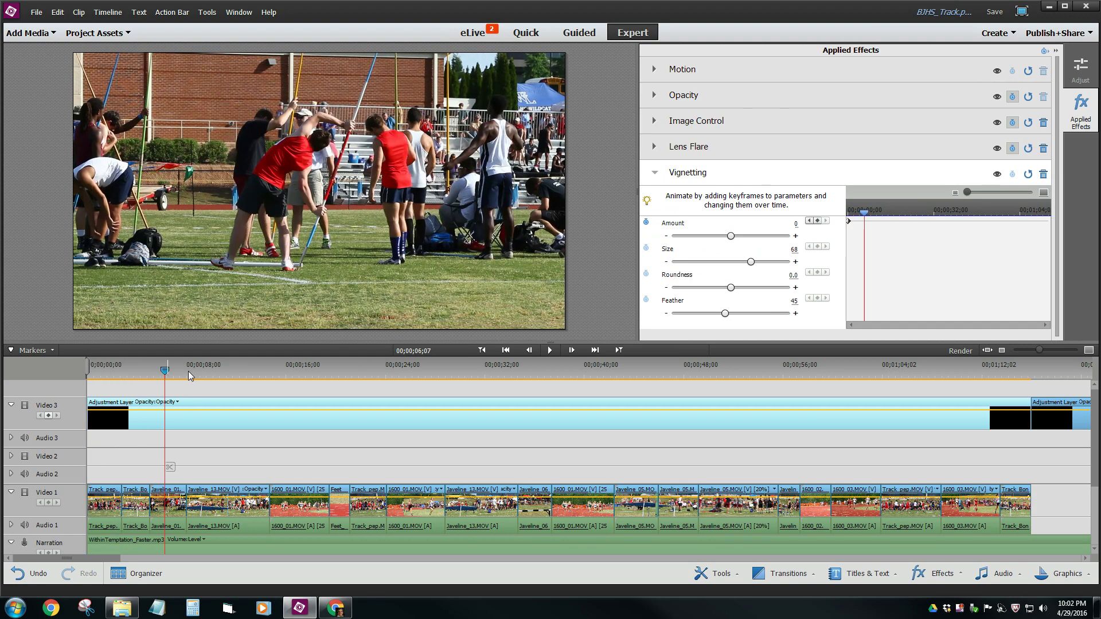
pyautogui.moveTo(733, 238); pyautogui.dragTo(702, 241)
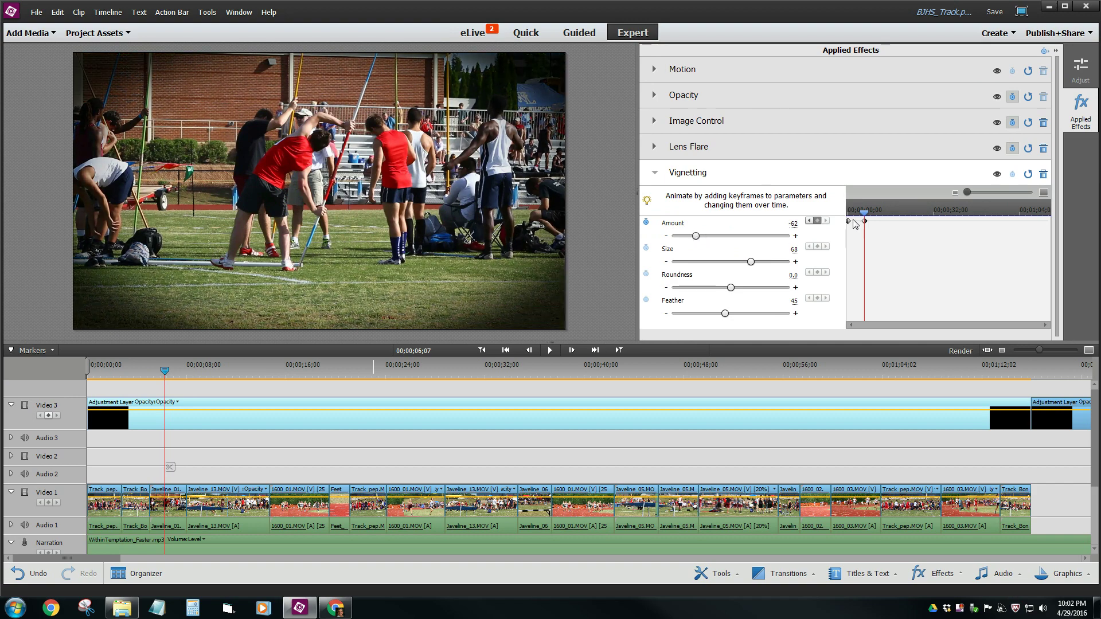
pyautogui.moveTo(864, 212); pyautogui.dragTo(876, 216)
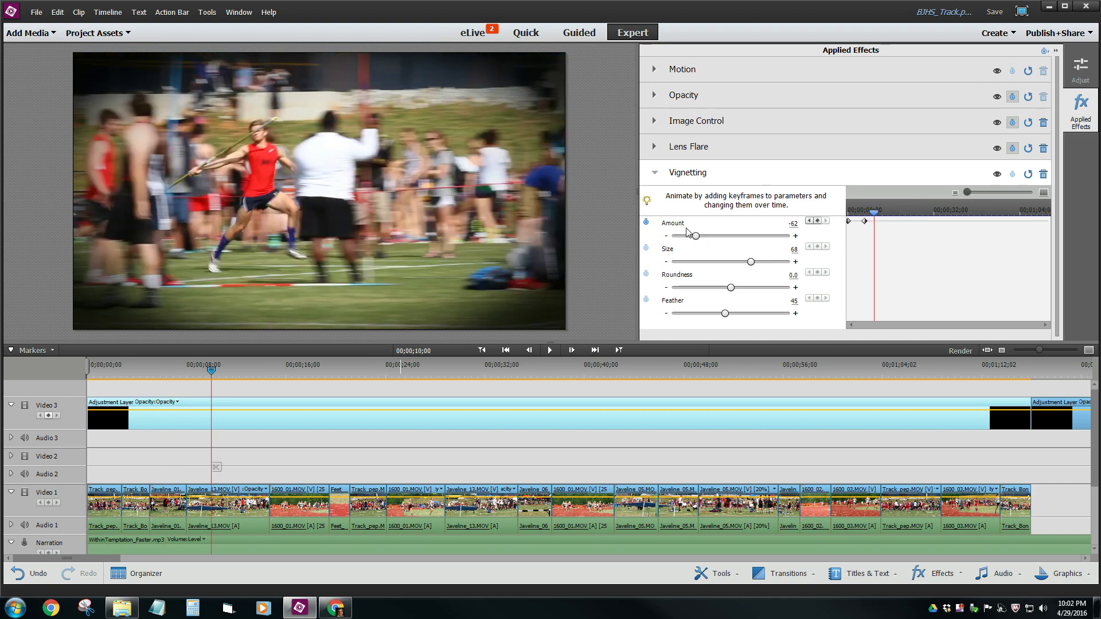
pyautogui.moveTo(696, 239); pyautogui.dragTo(732, 237)
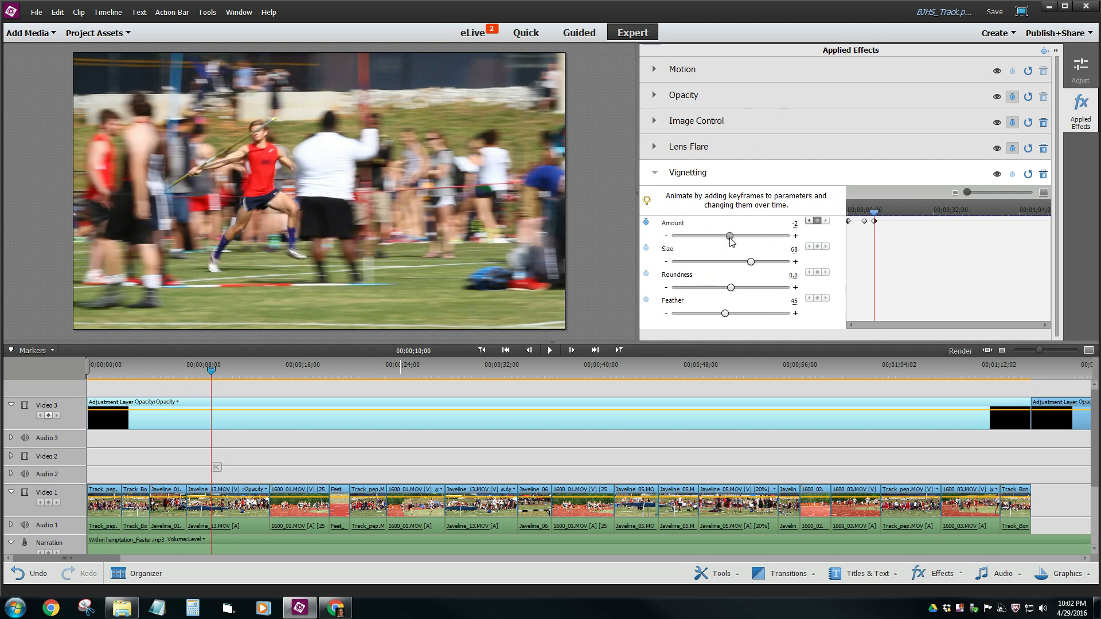
pyautogui.press('Home')
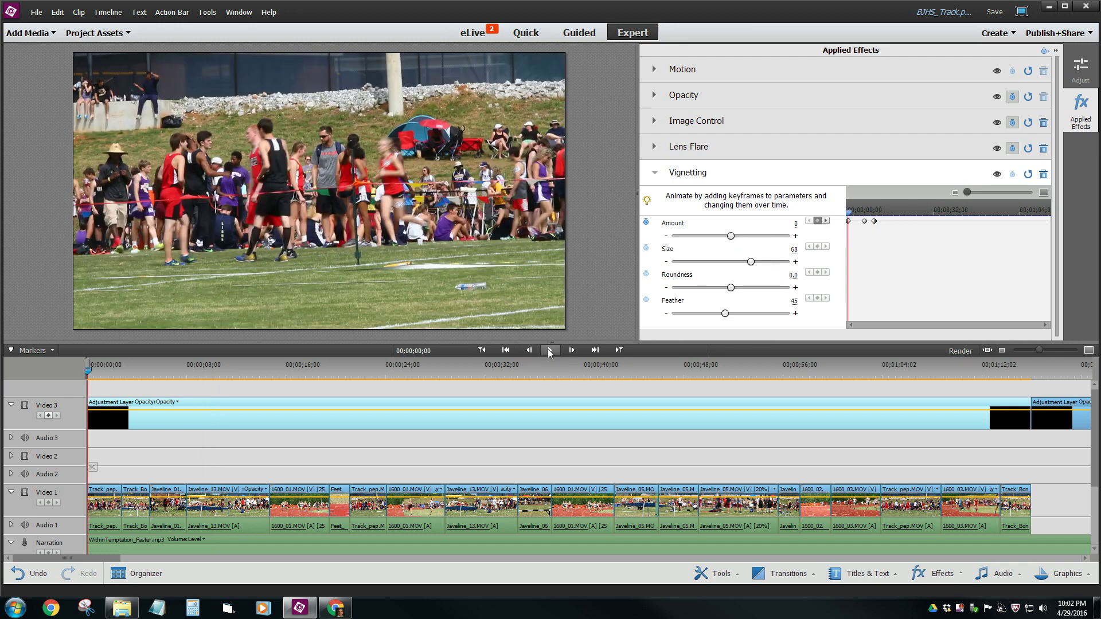
# Play about ten seconds to check the vignette, then rewind to 00;00;00;00.
pyautogui.click(550, 349)
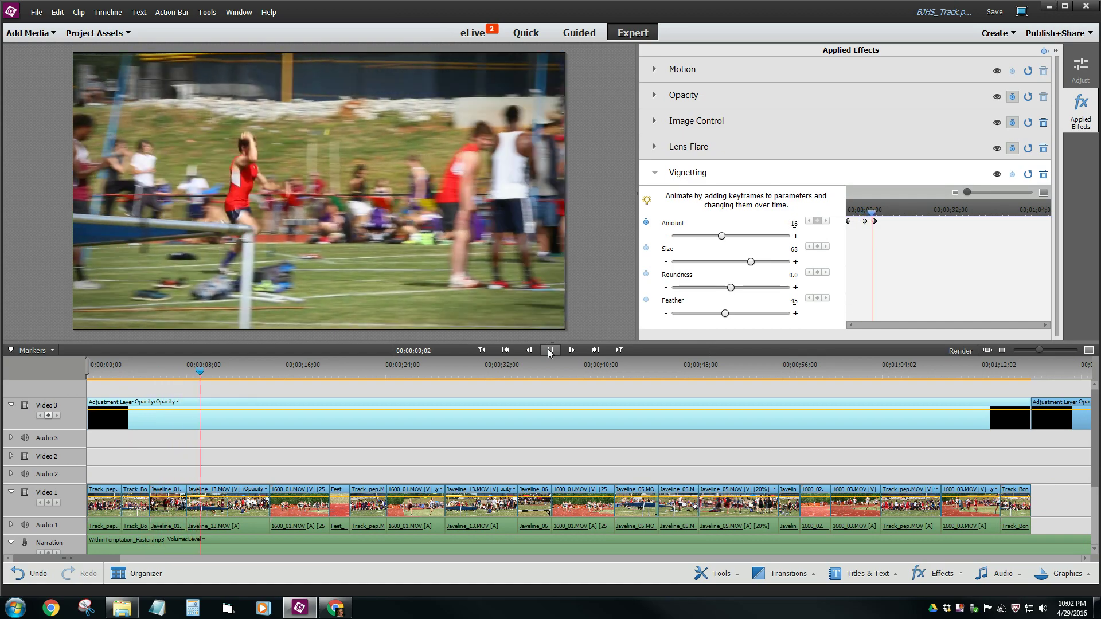
pyautogui.click(550, 349)
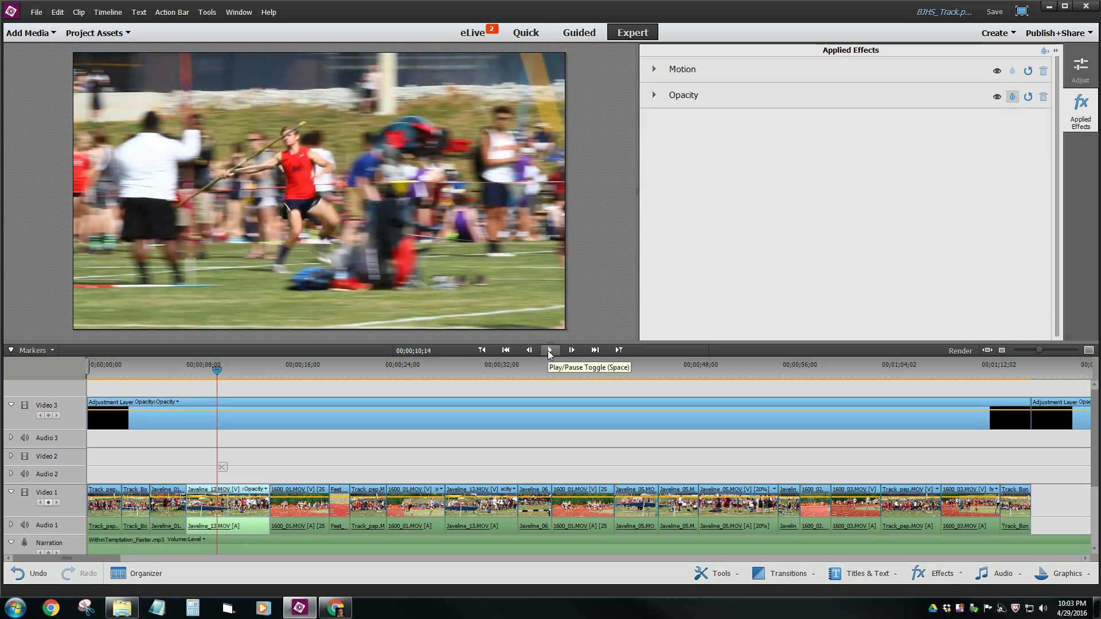
pyautogui.moveTo(216, 371); pyautogui.dragTo(66, 373)
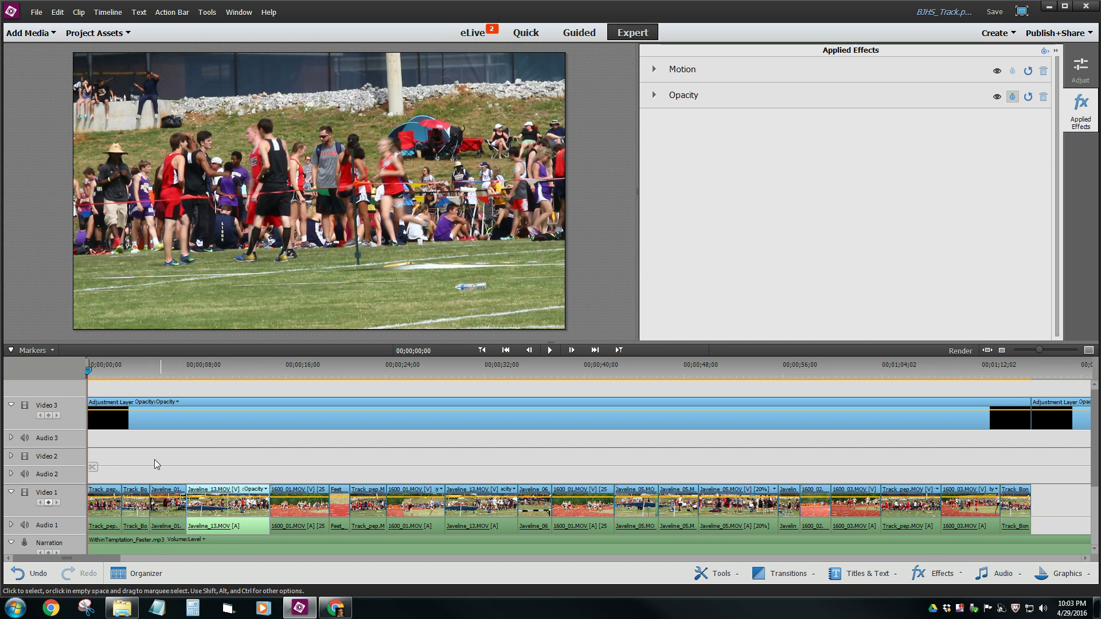
# Delete the extra adjustment layer and move the remaining one to the start of Video 3.
pyautogui.click(146, 425)
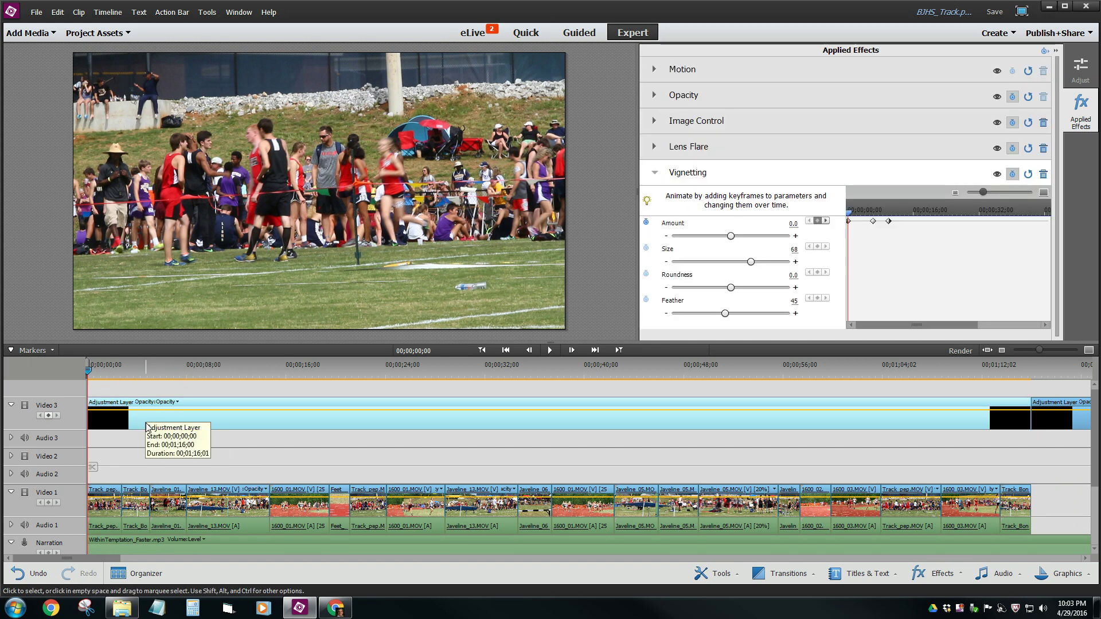
pyautogui.press('Delete')
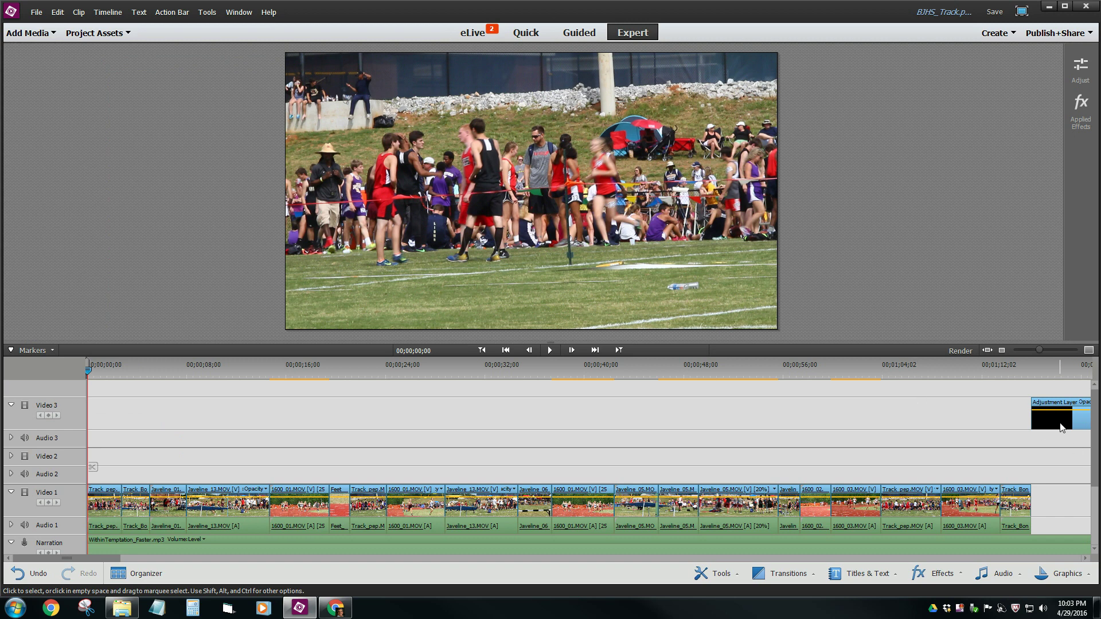
pyautogui.moveTo(1077, 426); pyautogui.dragTo(145, 418)
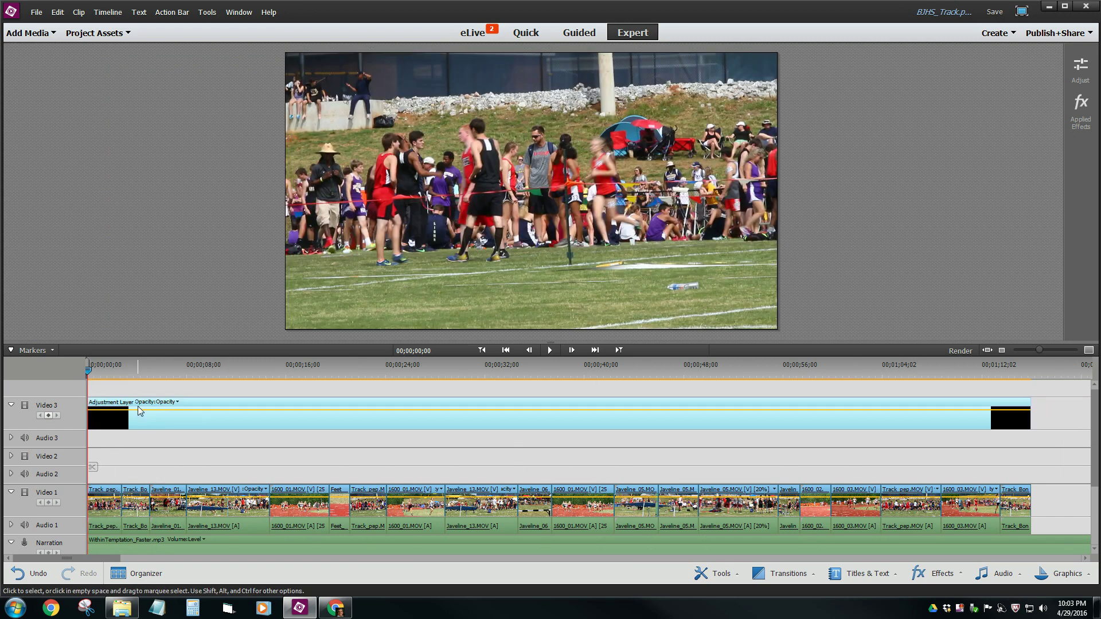
# Play the edited video to review all effects up to 00;00;28;19.
pyautogui.click(550, 352)
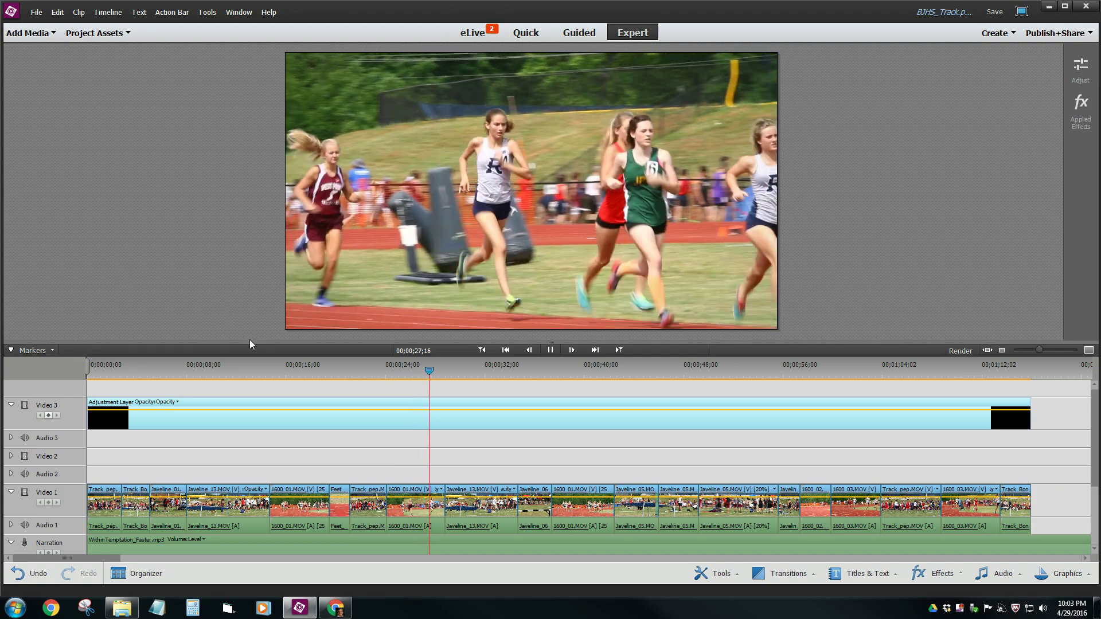
pyautogui.click(551, 350)
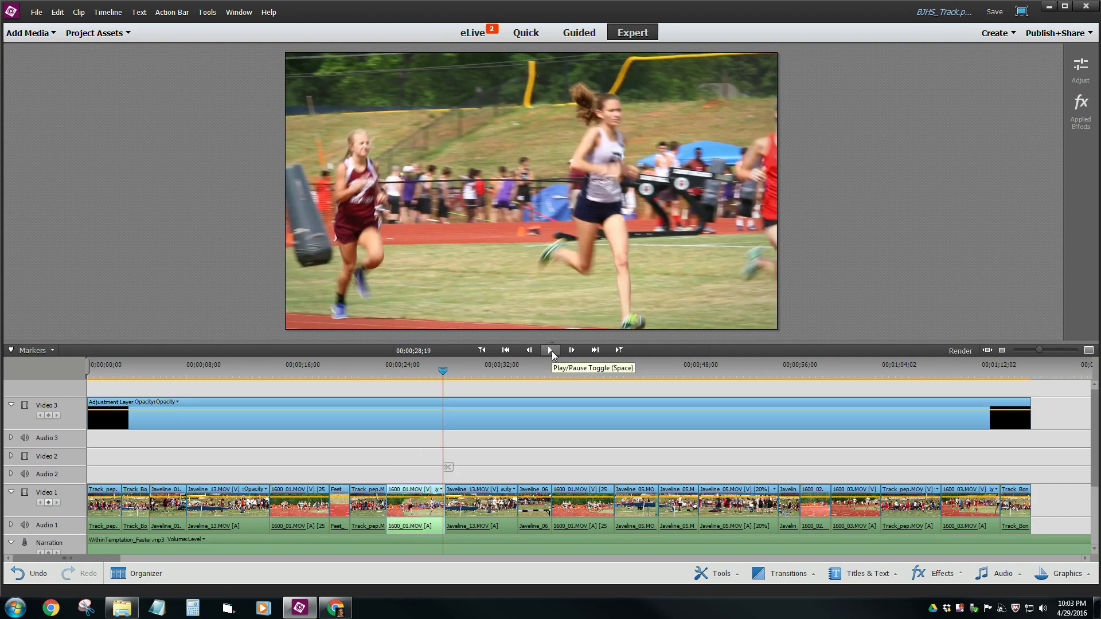